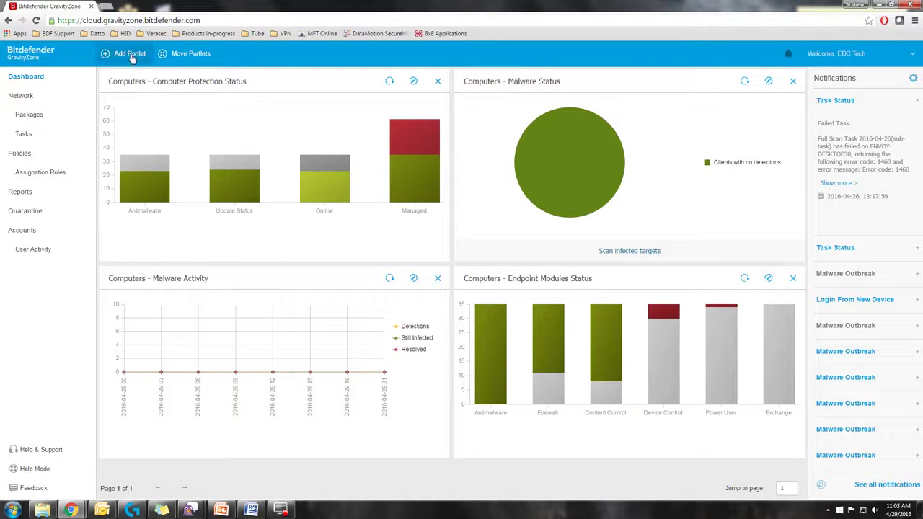
# Start a new dashboard portlet, browse the portlet types, and discard it without saving
pyautogui.click(131, 55)
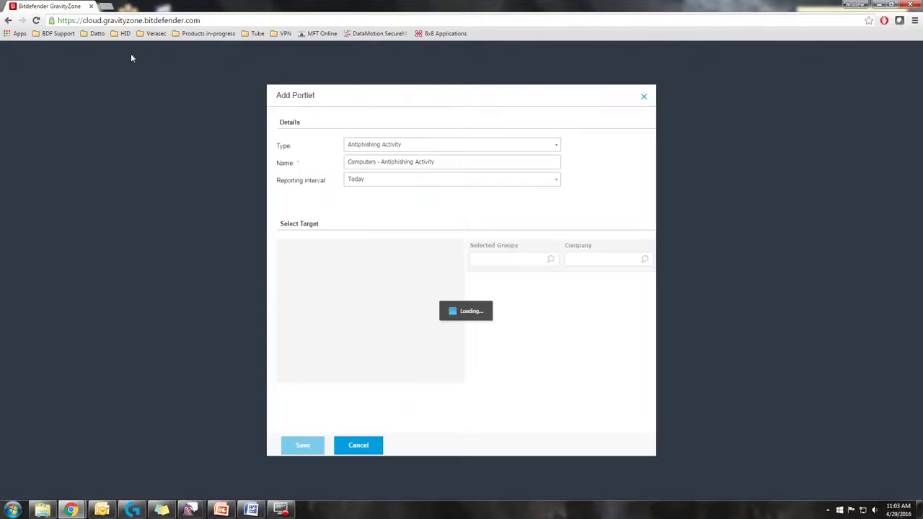
pyautogui.click(557, 147)
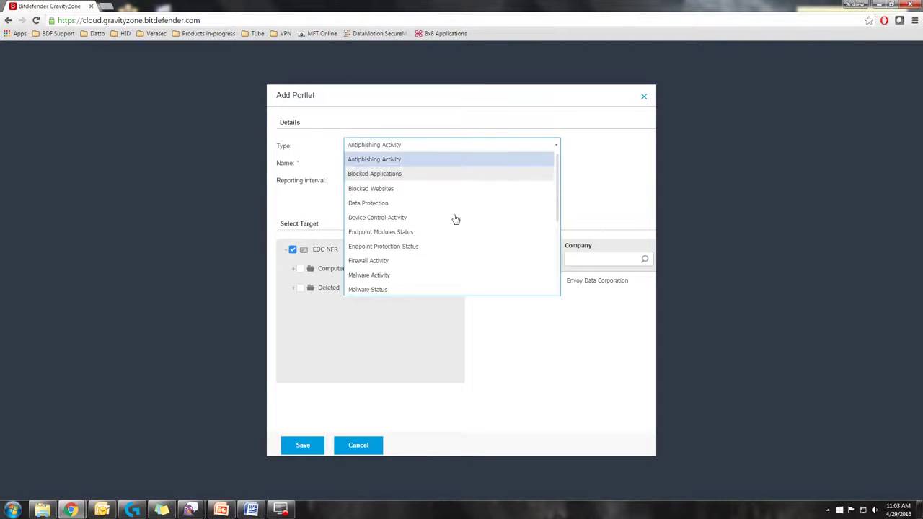
pyautogui.scroll(-5, 418, 206)
pyautogui.scroll(5, 429, 239)
pyautogui.click(607, 188)
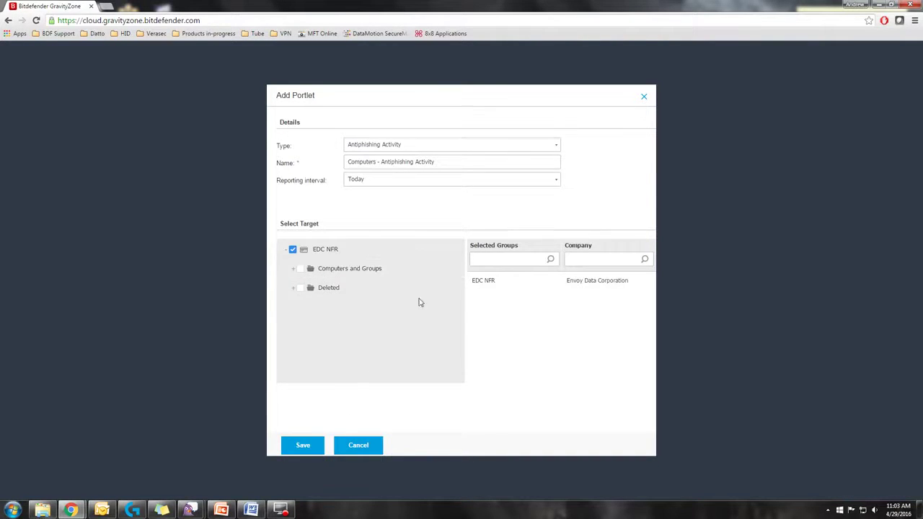
pyautogui.click(644, 96)
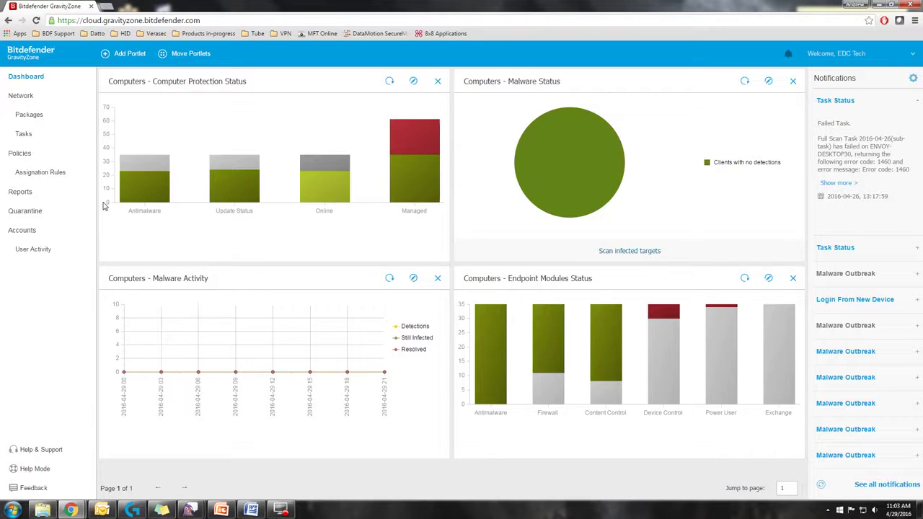
# Expand Computers and Groups on the Network page to list its computers, then go to Packages
pyautogui.click(25, 101)
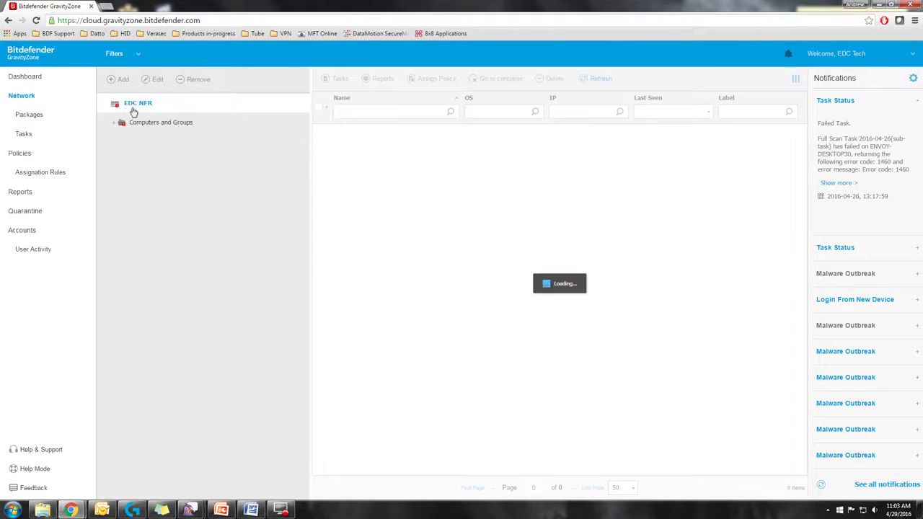
pyautogui.click(165, 123)
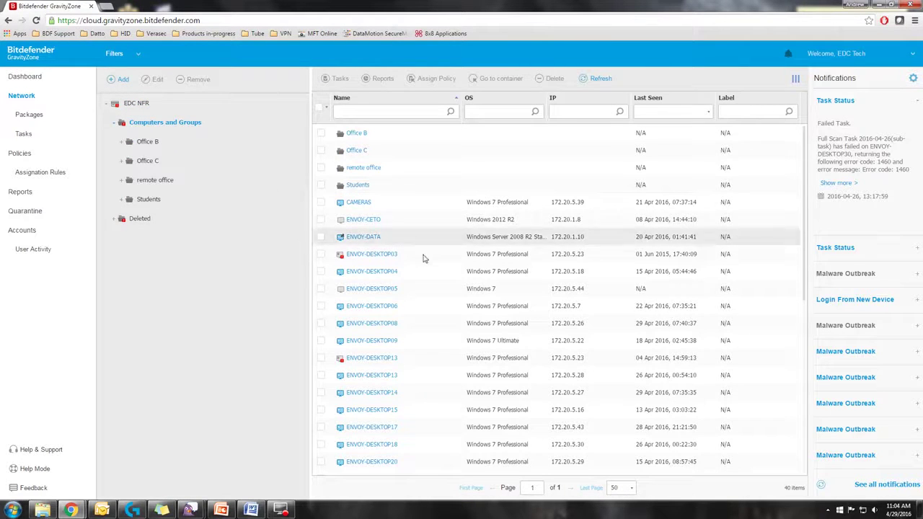
pyautogui.scroll(-4, 420, 256)
pyautogui.scroll(4, 410, 349)
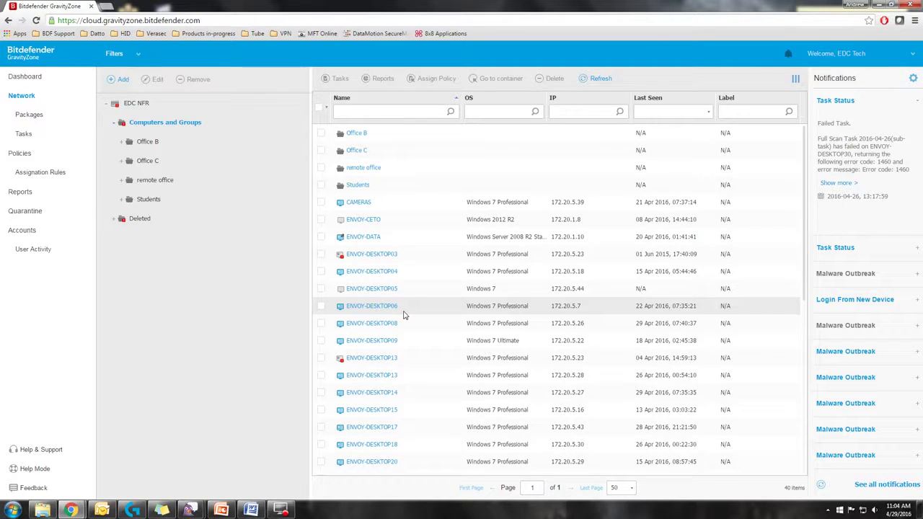
pyautogui.click(30, 116)
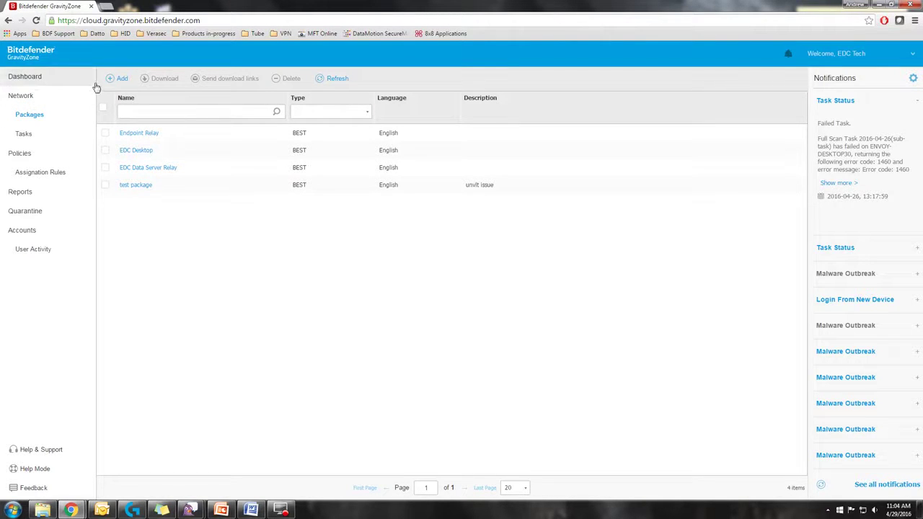
# Create a new endpoint package named 'EDC Relay Role' and move to its description
pyautogui.click(113, 84)
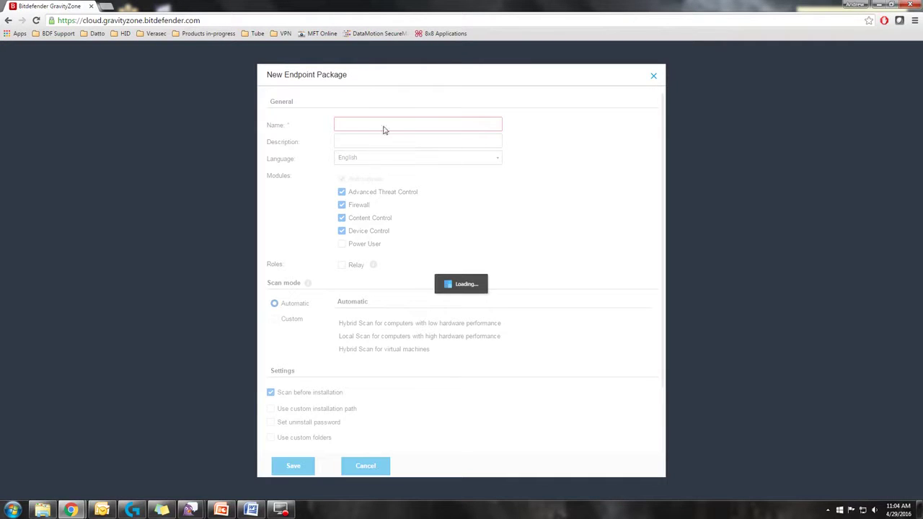
pyautogui.click(382, 124)
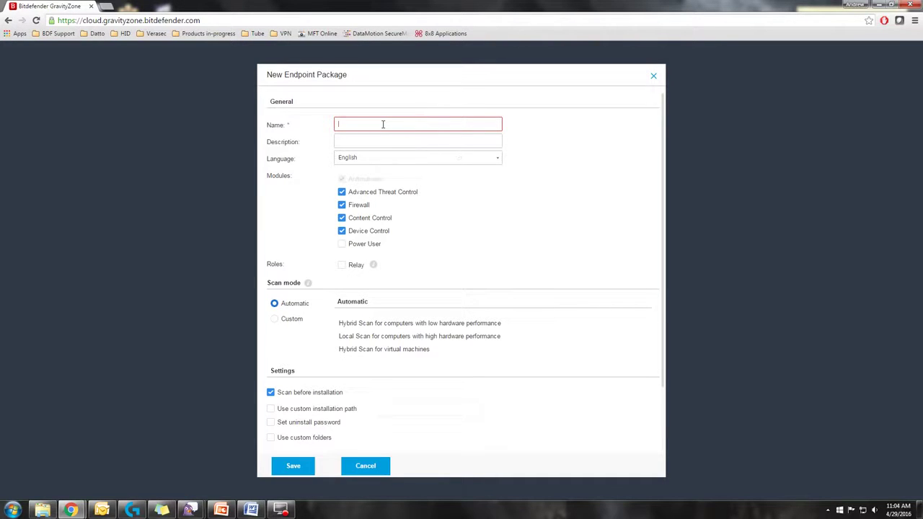
pyautogui.write('EDC re')
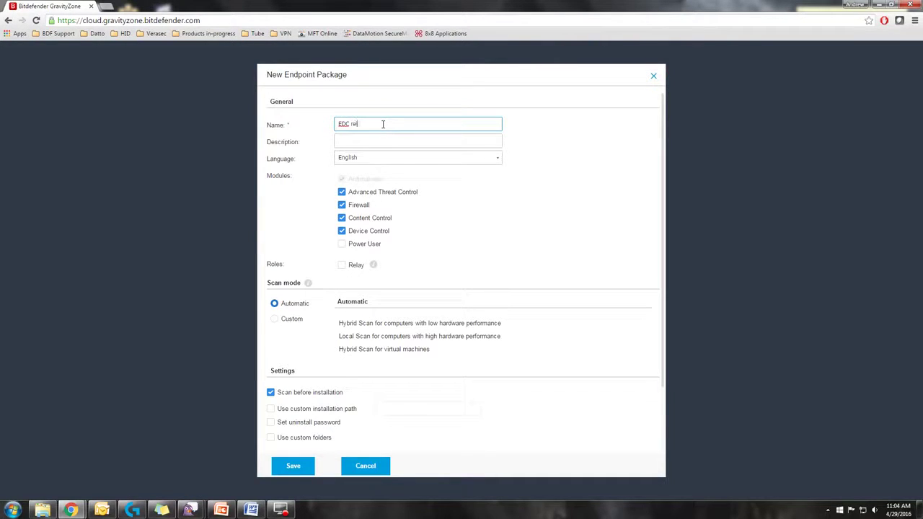
pyautogui.press('BackSpace')
pyautogui.press('BackSpace')
pyautogui.write('Relay Role')
pyautogui.doubleClick(373, 124)
pyautogui.click(368, 124)
pyautogui.click(401, 142)
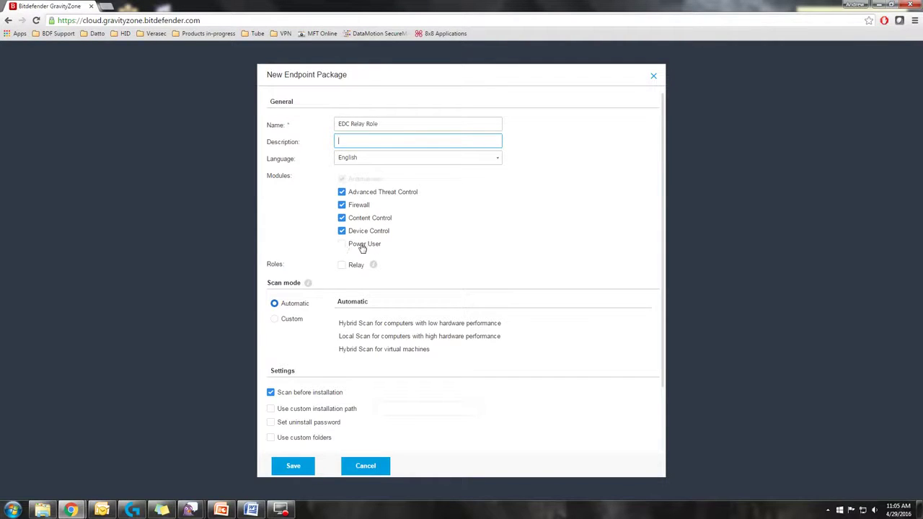
pyautogui.click(342, 245)
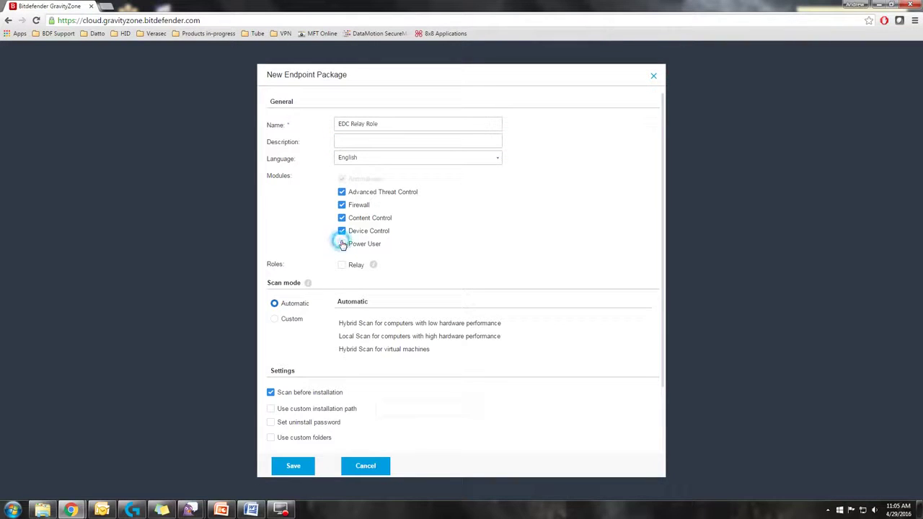
pyautogui.click(342, 244)
# Switch the package scan mode to Custom, keeping Hybrid Scan for computers and virtual machines
pyautogui.moveTo(373, 266)
pyautogui.scroll(-2, 315, 295)
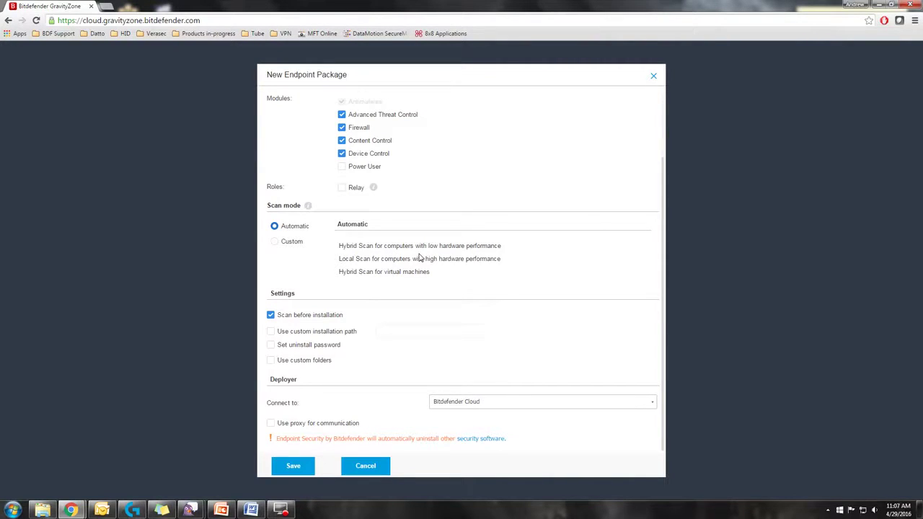
pyautogui.click(274, 242)
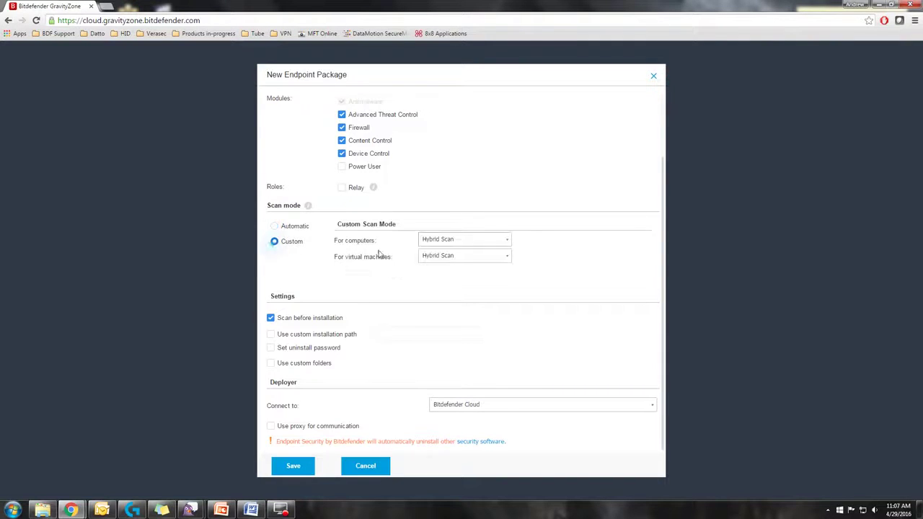
pyautogui.click(504, 240)
pyautogui.click(589, 247)
pyautogui.scroll(-1, 390, 274)
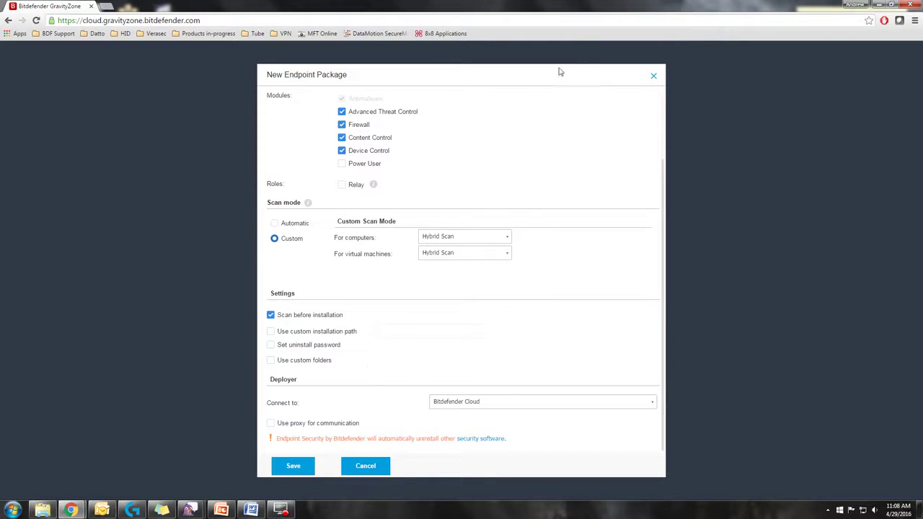
# Discard the new package form, select EDC Data Server Relay, and show its download kits
pyautogui.click(653, 76)
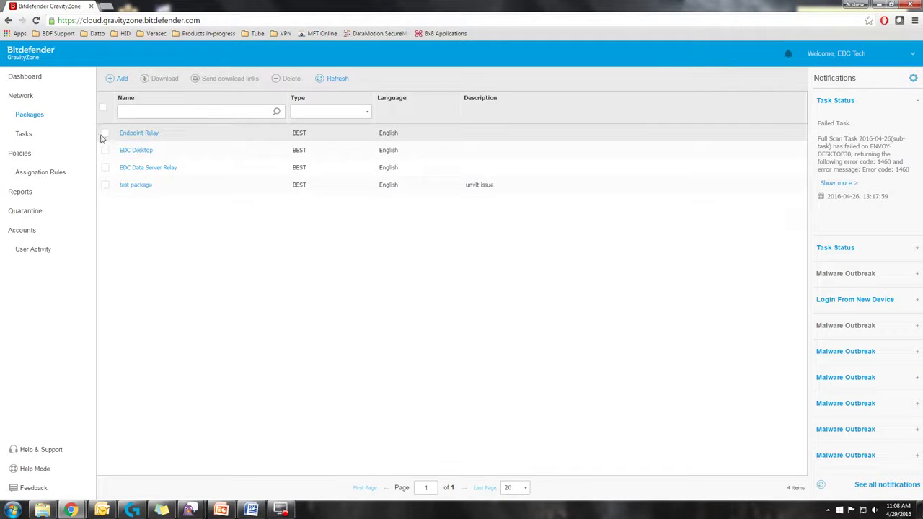
pyautogui.click(106, 168)
pyautogui.click(150, 82)
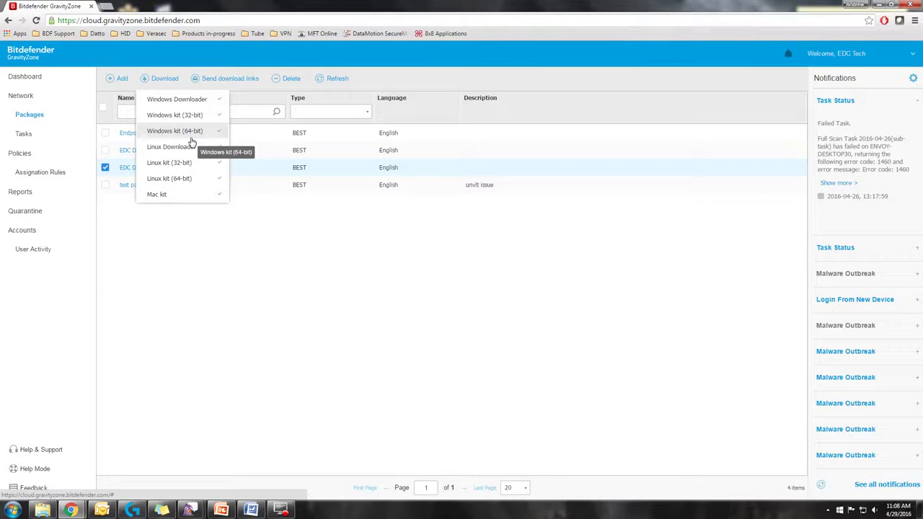
# View the package's Windows, Linux and Mac installation links, then close the dialog
pyautogui.click(228, 81)
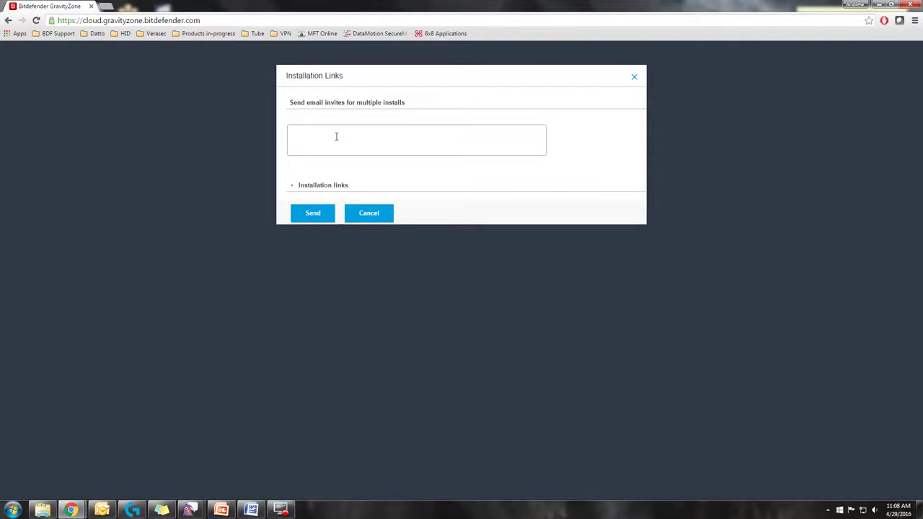
pyautogui.click(294, 185)
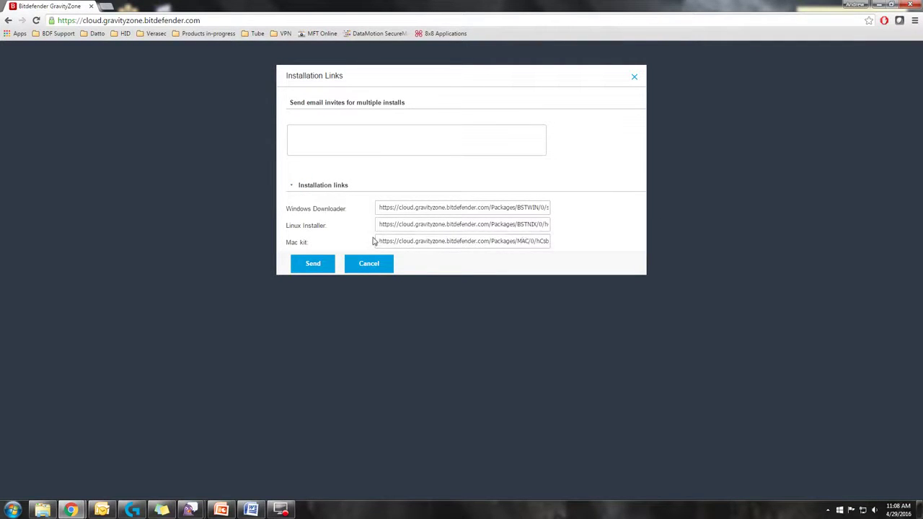
pyautogui.click(634, 78)
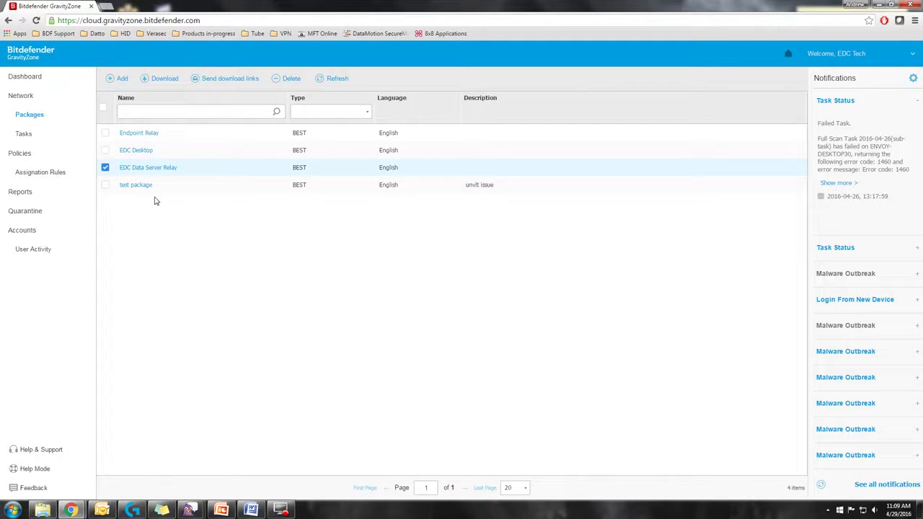
# Back on Network, select ENVOY-DATA and review its available tasks without running any
pyautogui.click(33, 96)
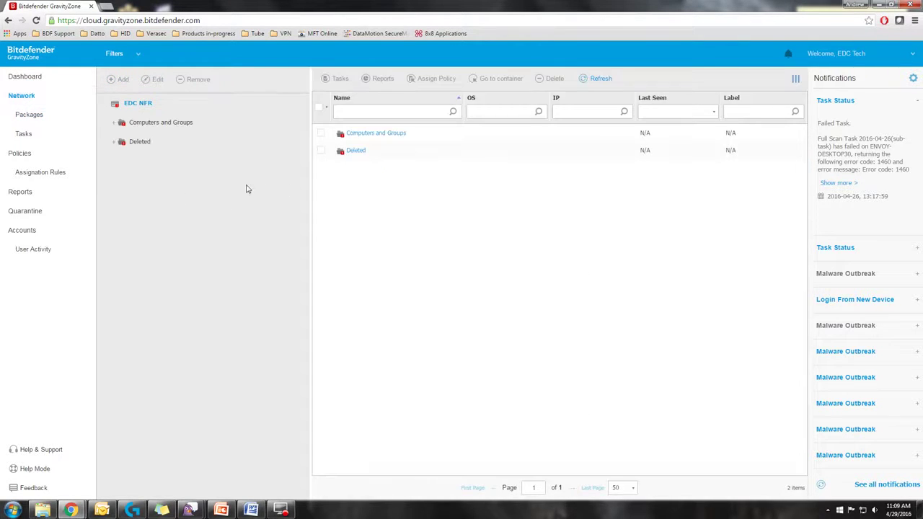
pyautogui.click(166, 127)
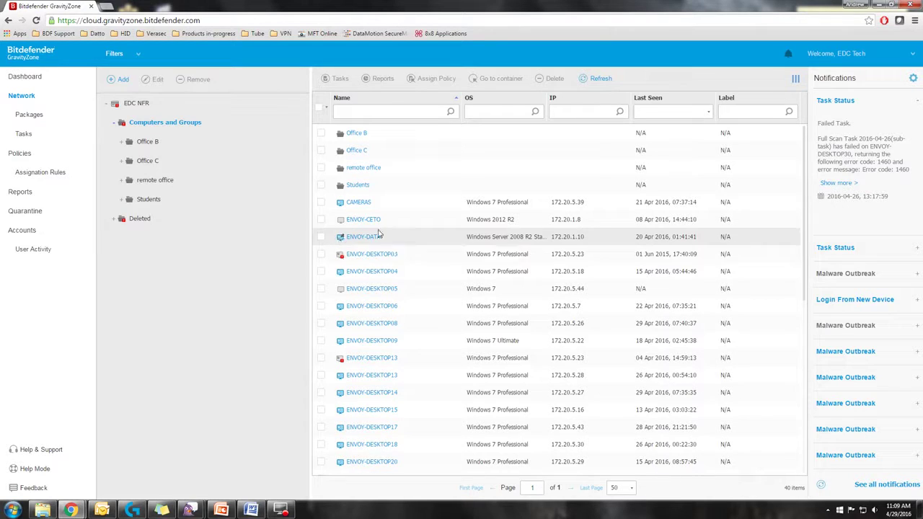
pyautogui.click(321, 237)
pyautogui.click(337, 81)
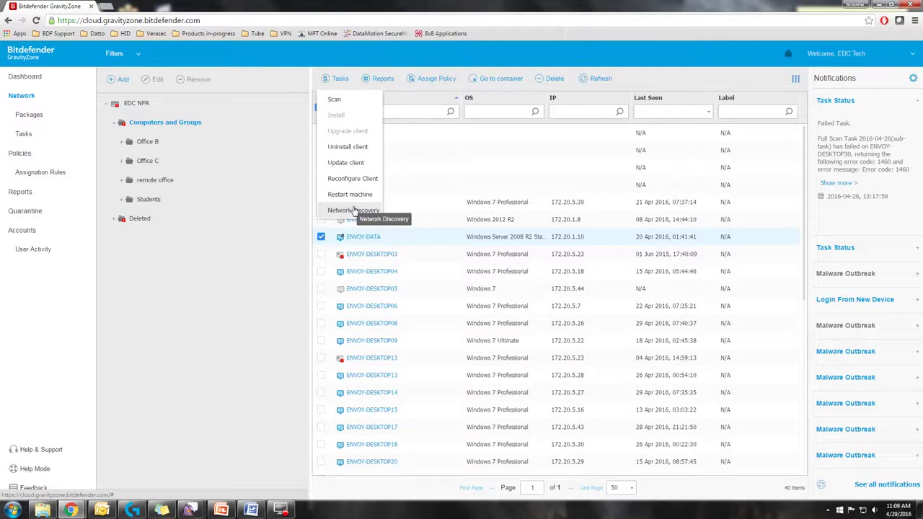
pyautogui.click(648, 78)
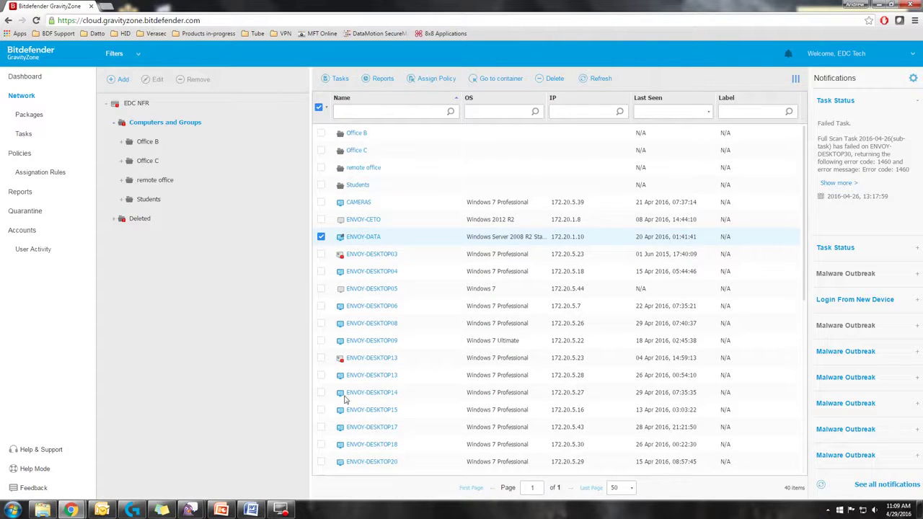
# Select ENVOY-CETO and ENVOY-DESKTOP05 instead of ENVOY-DATA and list their tasks
pyautogui.scroll(-2, 350, 430)
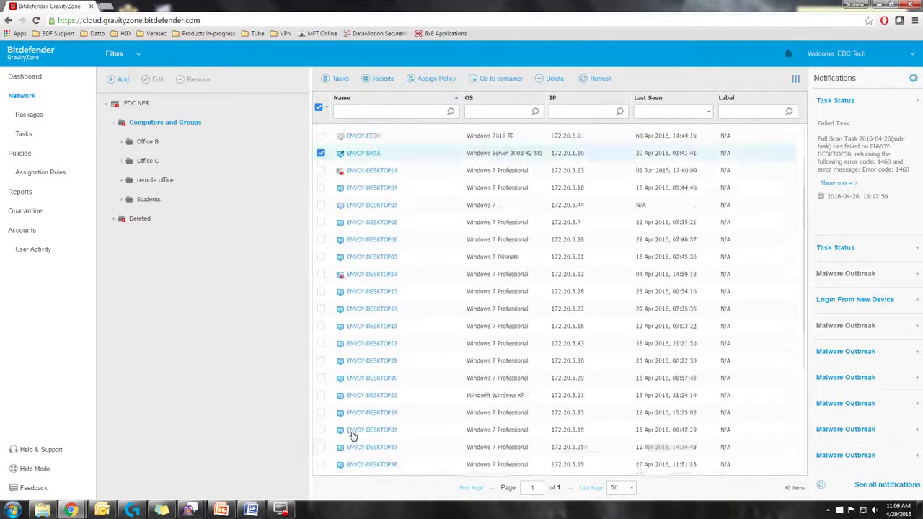
pyautogui.scroll(2, 353, 434)
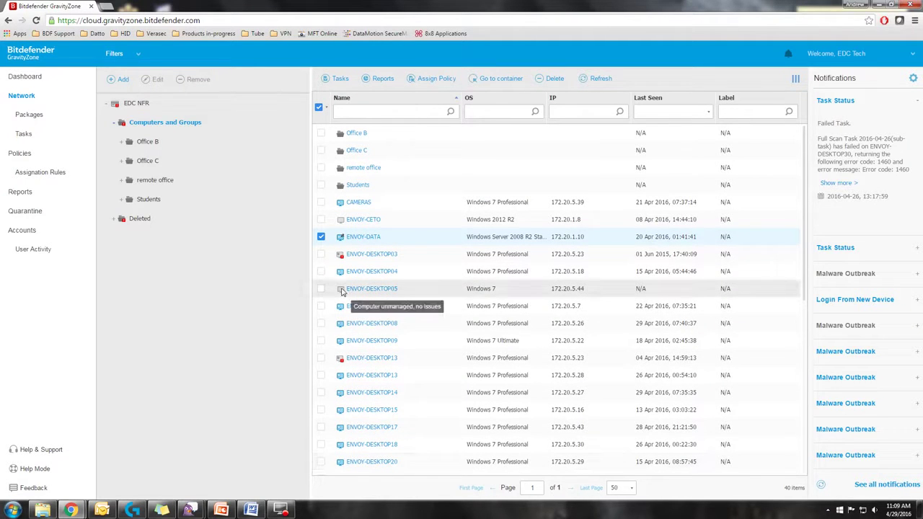
pyautogui.click(321, 289)
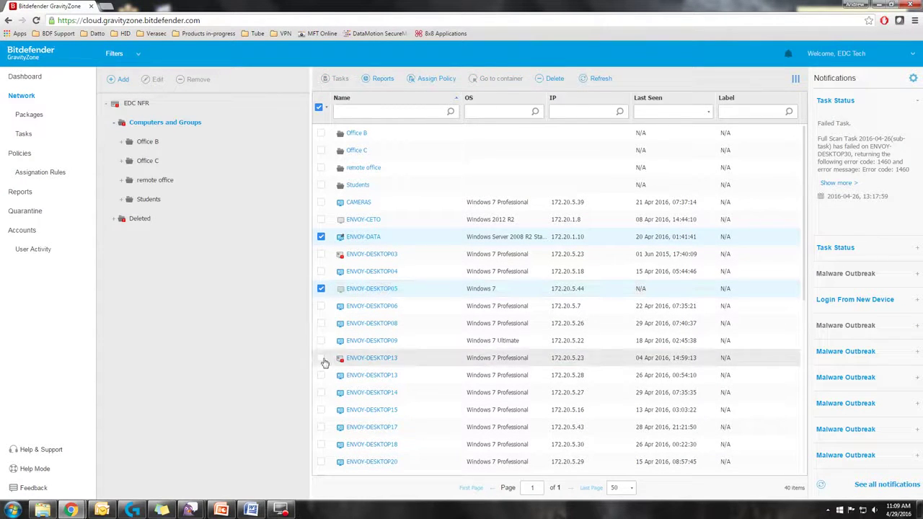
pyautogui.click(321, 219)
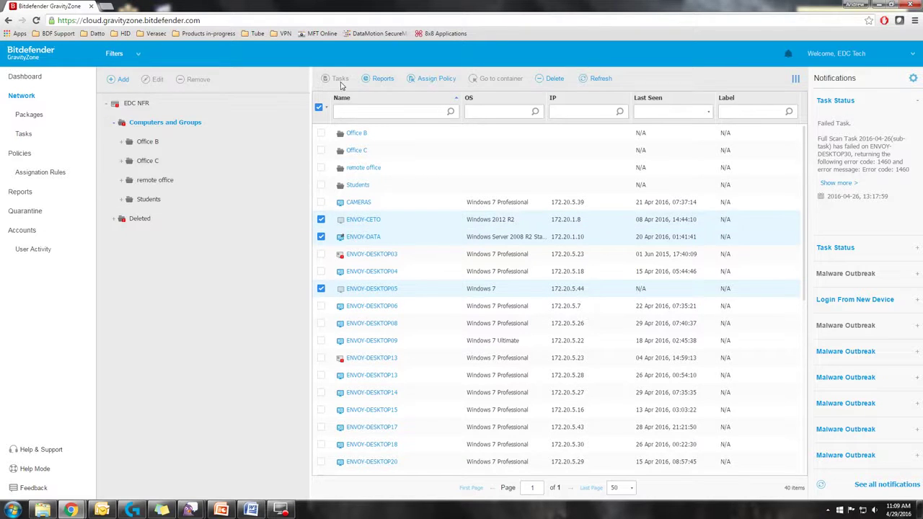
pyautogui.click(321, 236)
pyautogui.click(337, 81)
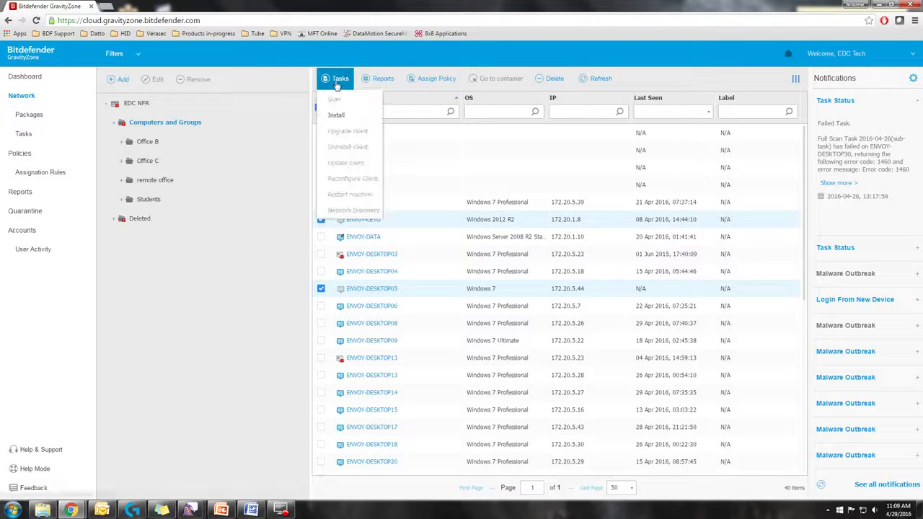
# Start an Install client task using the stored admin credential, Endpoint Security Relay deployer and ENVOY-DATA relay
pyautogui.click(337, 115)
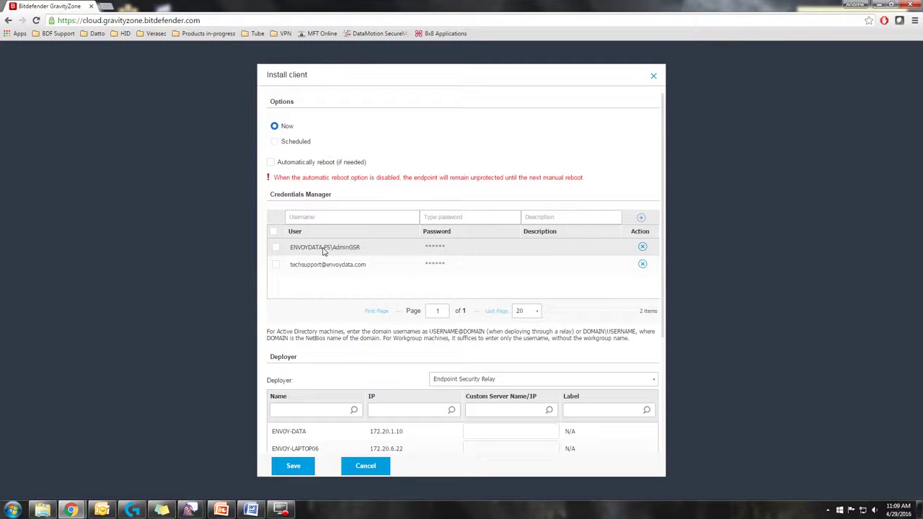
pyautogui.click(275, 247)
pyautogui.scroll(-1, 396, 314)
pyautogui.scroll(-2, 396, 315)
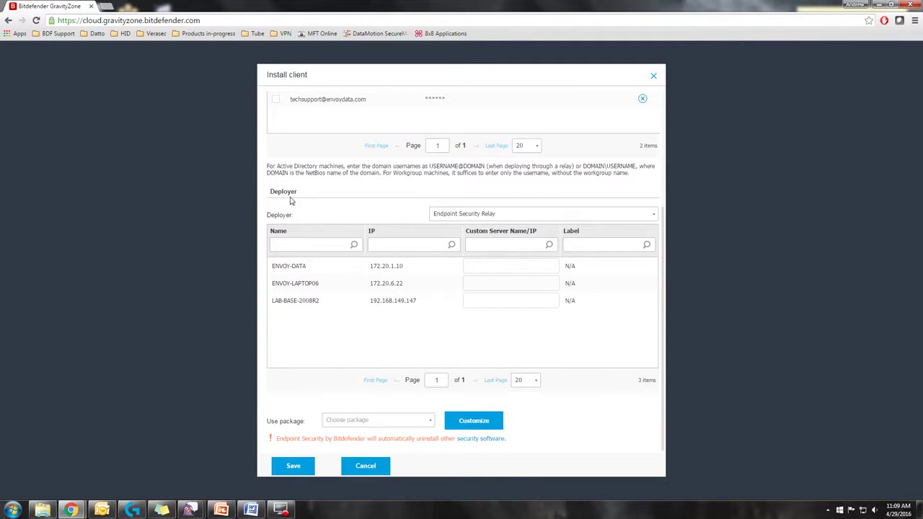
pyautogui.click(616, 213)
pyautogui.click(616, 214)
pyautogui.click(515, 213)
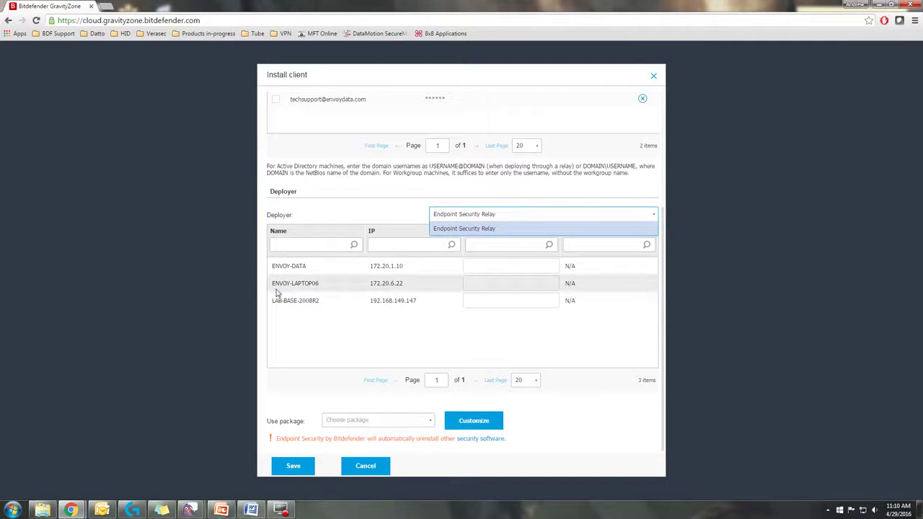
pyautogui.click(312, 270)
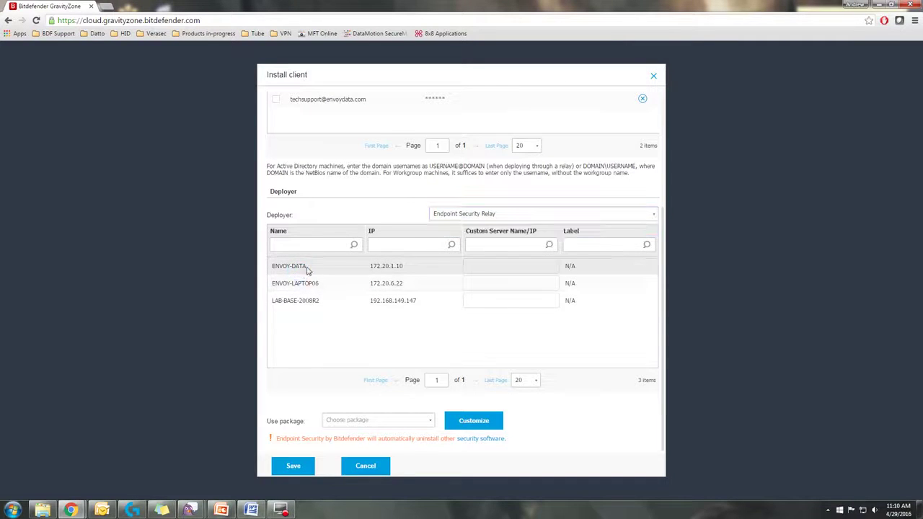
pyautogui.click(313, 269)
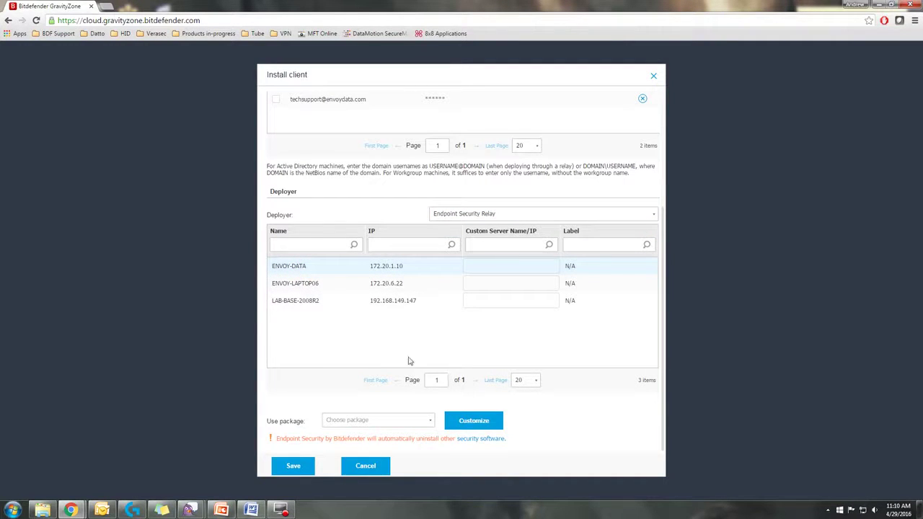
# Choose the EDC Desktop installation package and save the install task
pyautogui.click(431, 424)
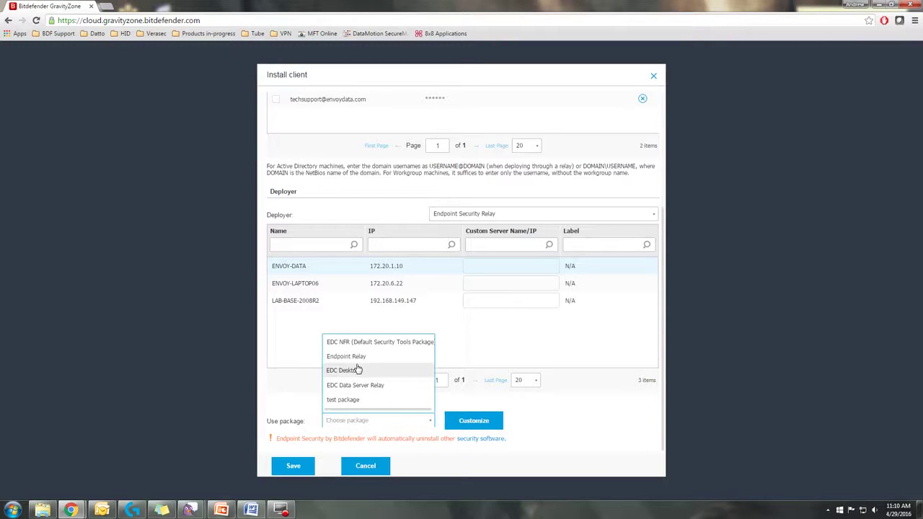
pyautogui.click(363, 370)
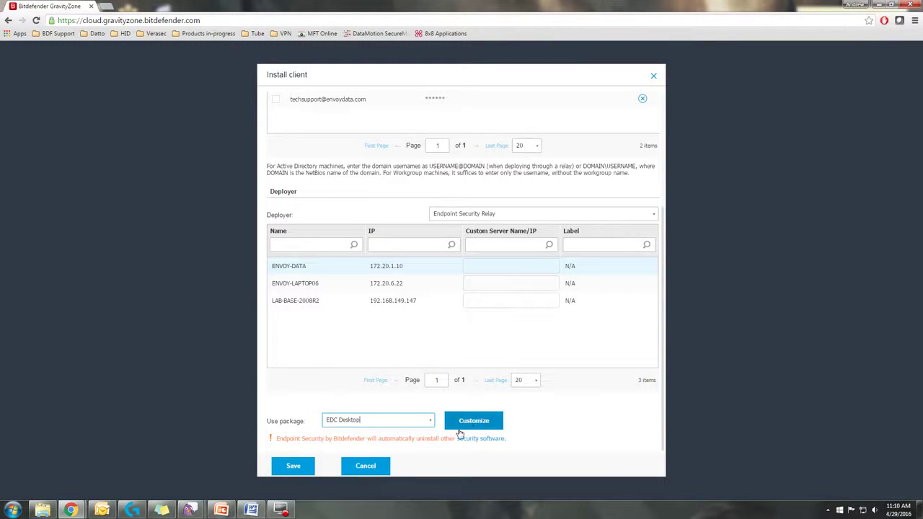
pyautogui.click(430, 422)
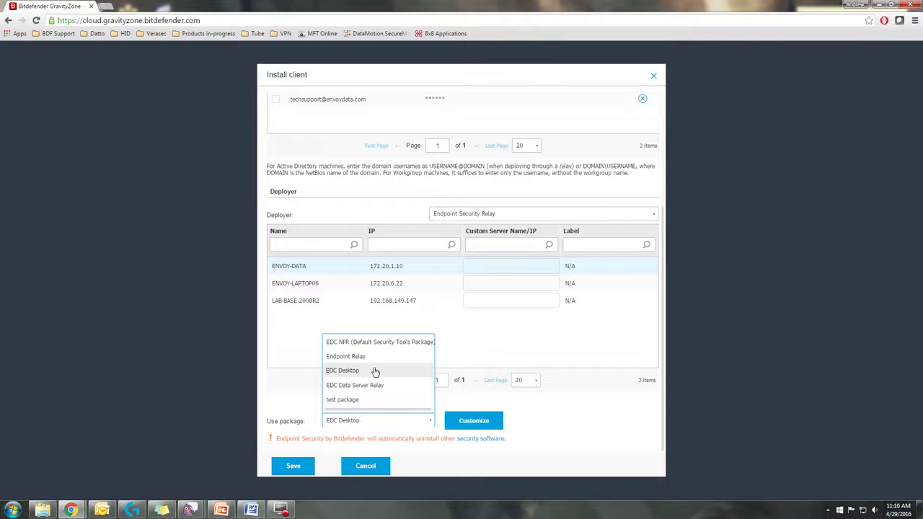
pyautogui.click(571, 415)
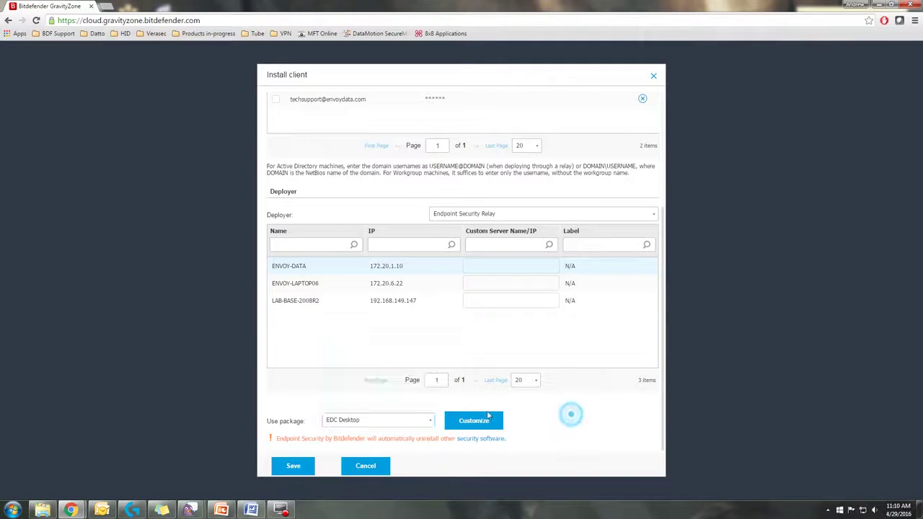
pyautogui.click(309, 471)
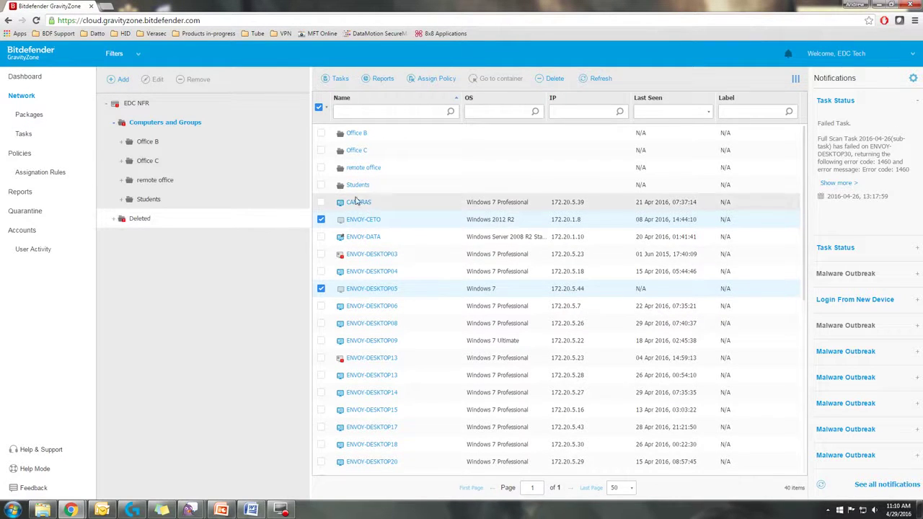
# Unselect ENVOY-CETO and ENVOY-DESKTOP05 in the computer list
pyautogui.scroll(-4, 338, 326)
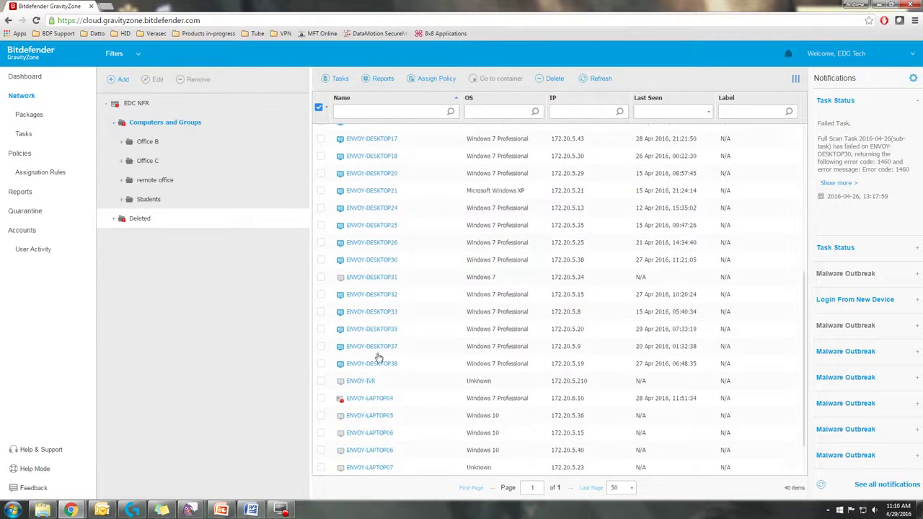
pyautogui.scroll(2, 367, 229)
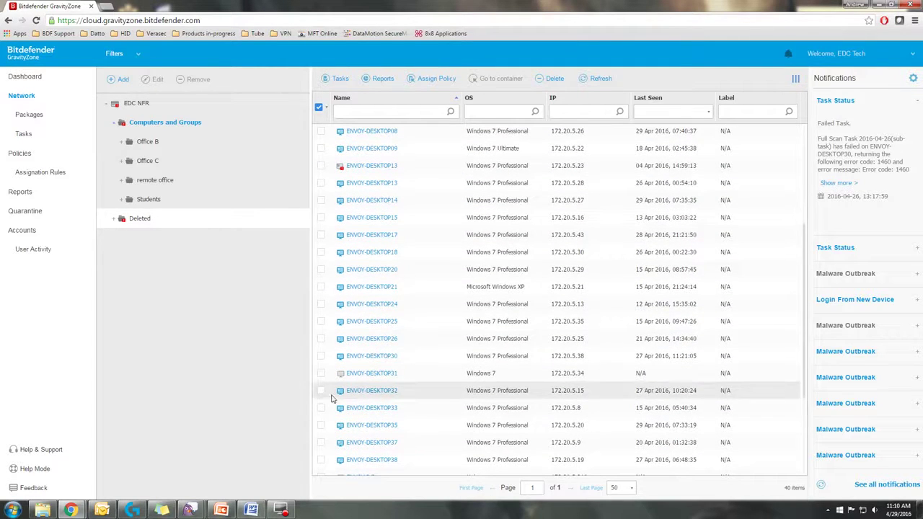
pyautogui.scroll(3, 341, 238)
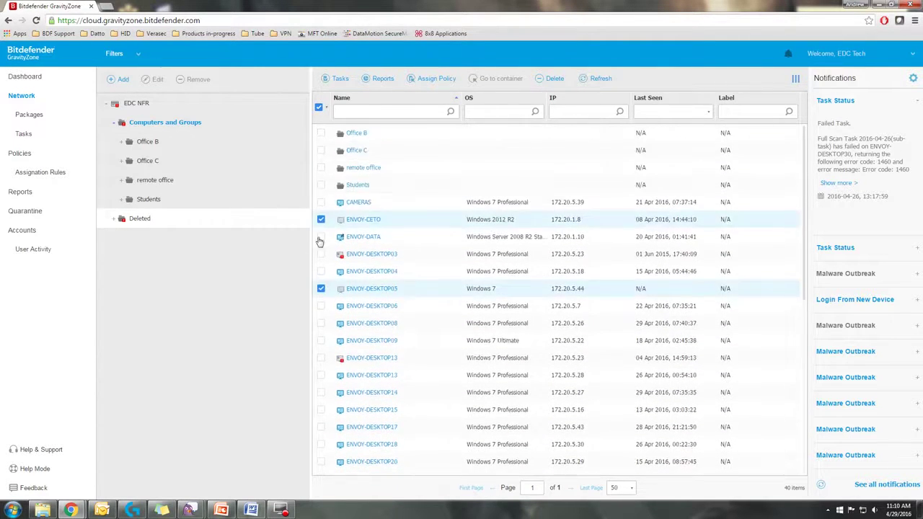
pyautogui.click(321, 220)
pyautogui.click(321, 219)
pyautogui.click(321, 288)
# Select ENVOY-DESKTOP15, 17, 18 and 20 and bring up their task options
pyautogui.scroll(-3, 346, 303)
pyautogui.click(321, 265)
pyautogui.click(321, 283)
pyautogui.click(321, 300)
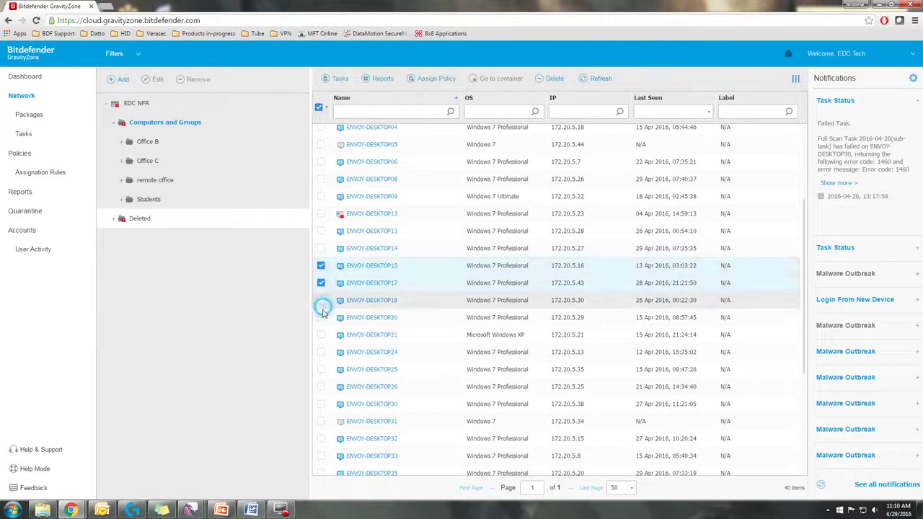
pyautogui.click(321, 317)
pyautogui.click(336, 78)
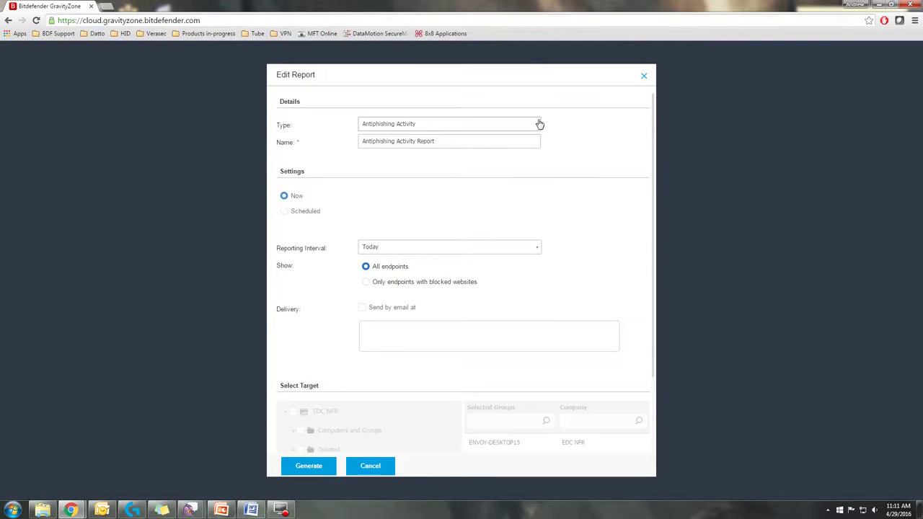
# Browse the report types in the Edit Report dialog and close it without generating
pyautogui.click(531, 127)
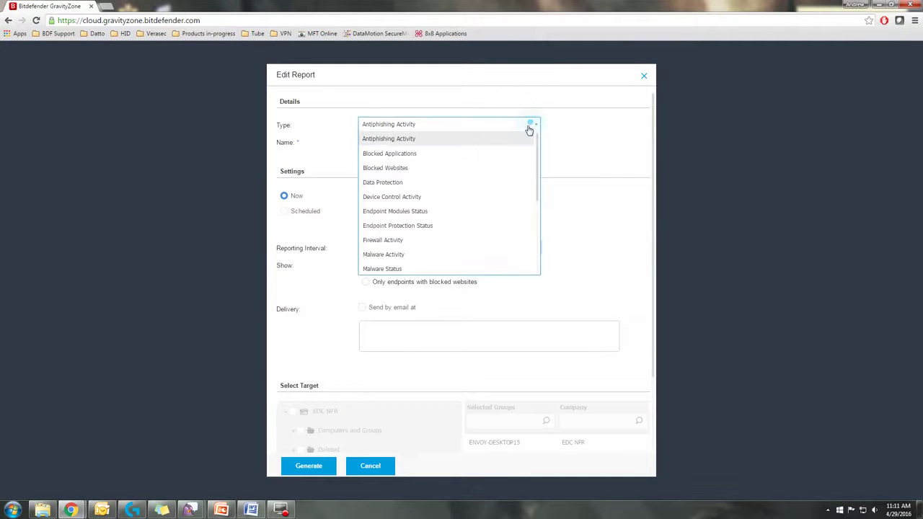
pyautogui.scroll(-5, 472, 191)
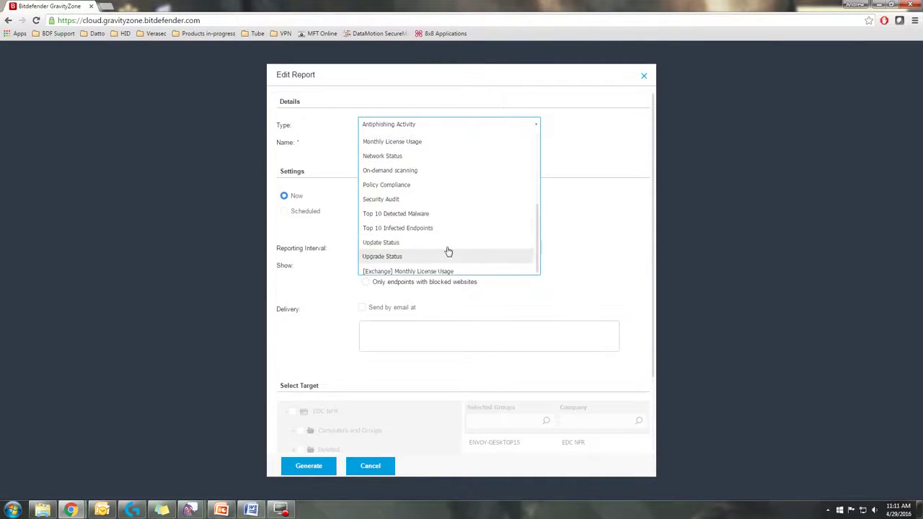
pyautogui.scroll(5, 448, 217)
pyautogui.click(644, 75)
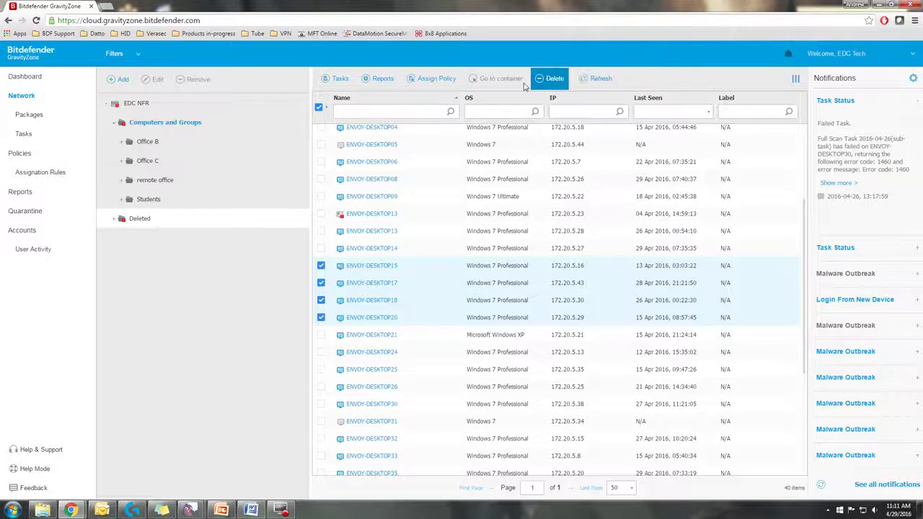
# Assign the EDC Desktop policy template to the four selected computers
pyautogui.click(443, 79)
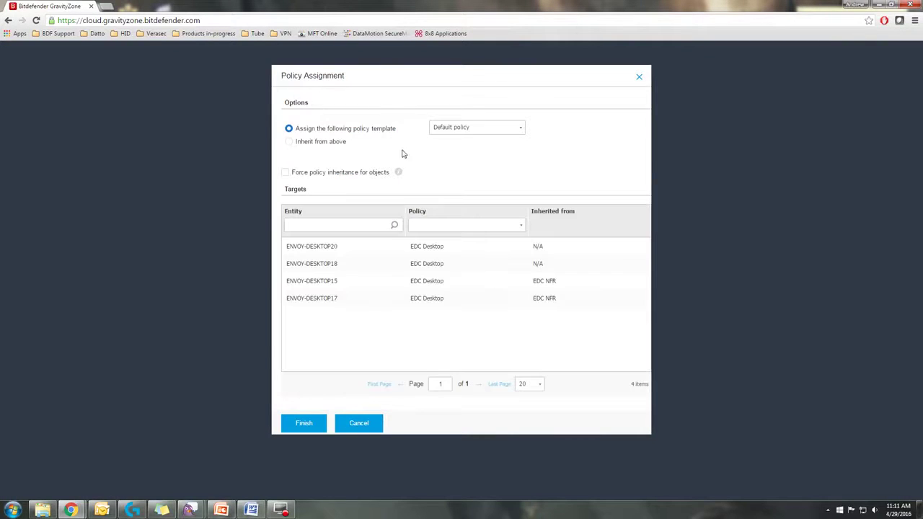
pyautogui.click(519, 128)
pyautogui.click(465, 161)
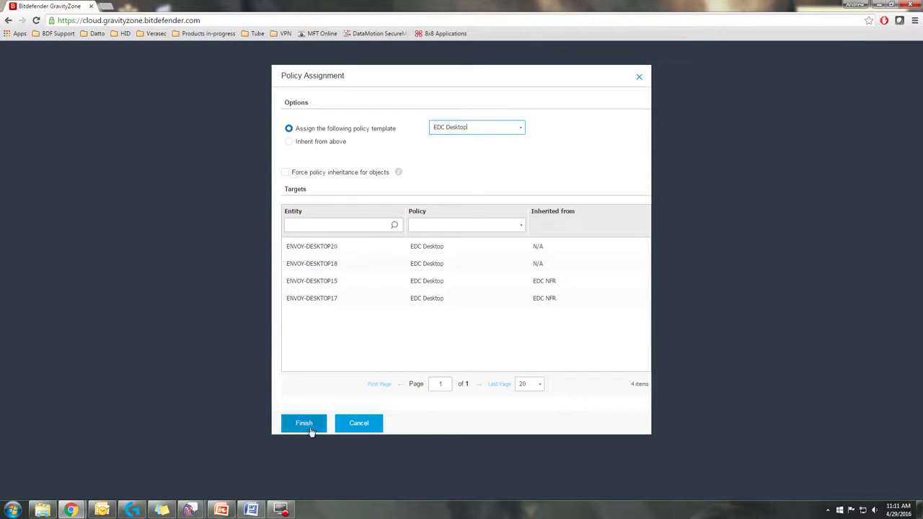
pyautogui.click(644, 85)
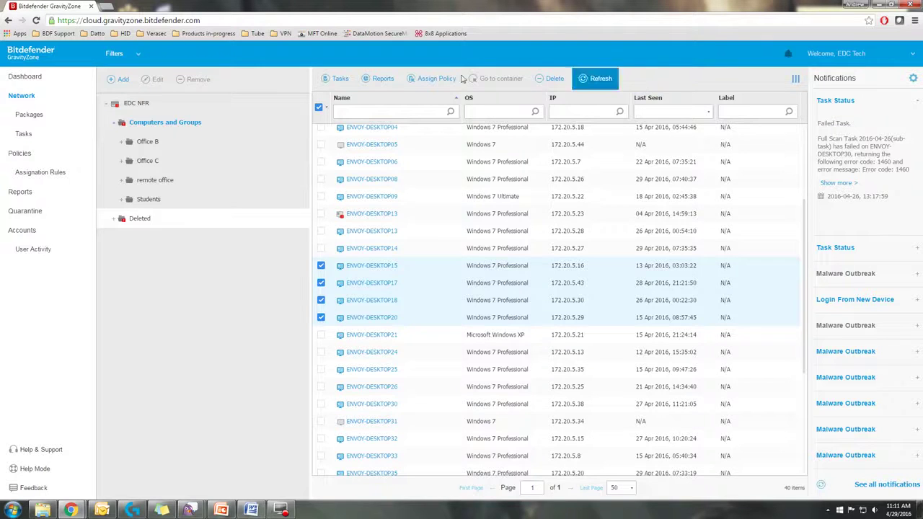
# Pass through Tasks to the Policies list showing four policies, including EDC Desktop
pyautogui.click(31, 140)
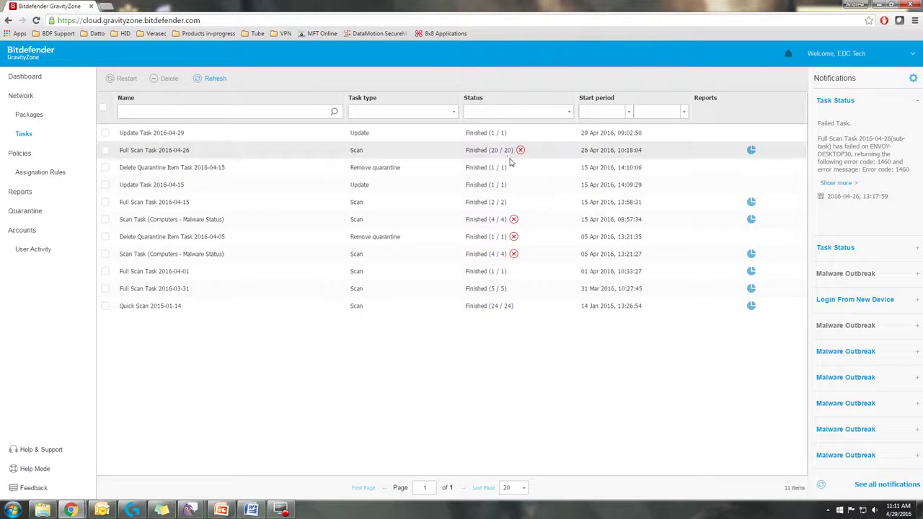
pyautogui.click(28, 160)
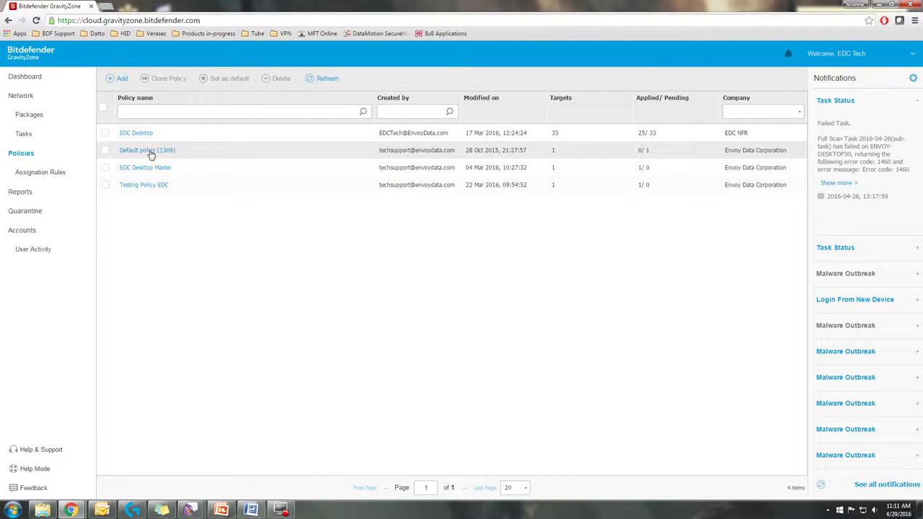
# Add a new policy and replace its default name with 'Desktop Policy EDC'
pyautogui.click(118, 86)
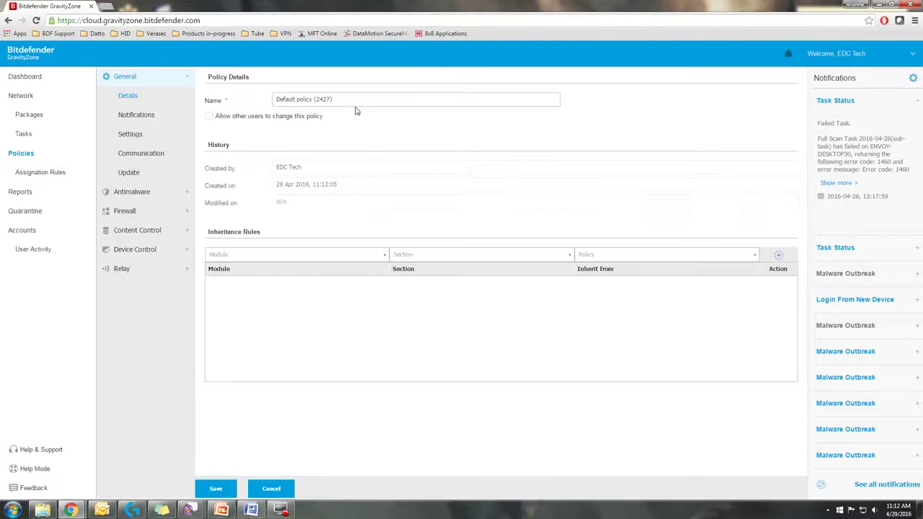
pyautogui.click(354, 101)
pyautogui.click(336, 99)
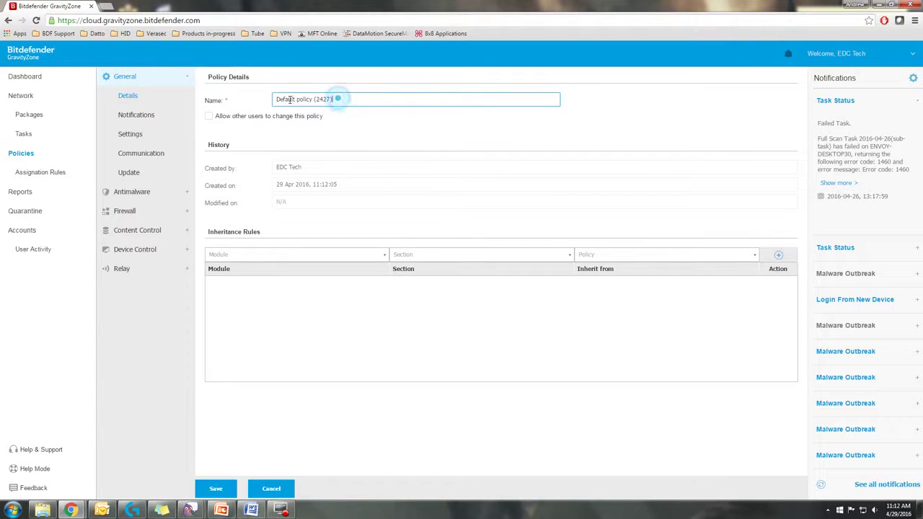
pyautogui.press('BackSpace')
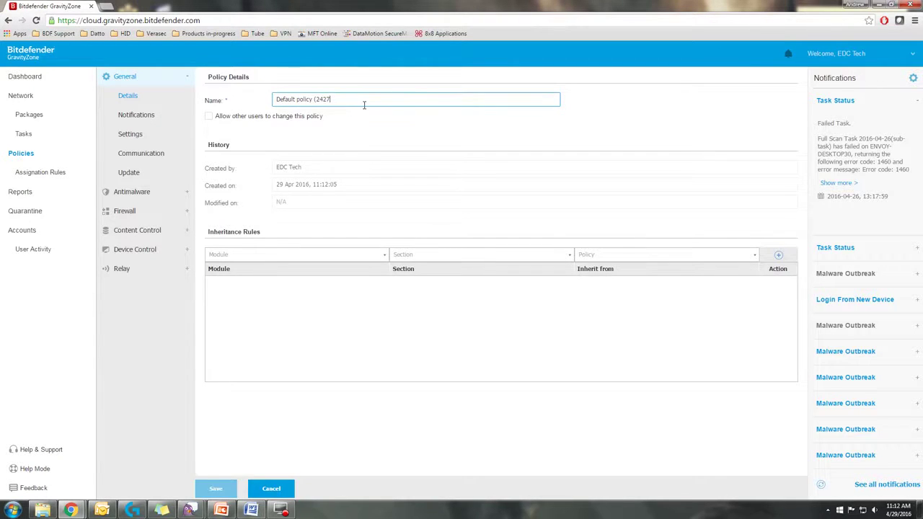
pyautogui.press('BackSpace')
pyautogui.press('BackSpace')
pyautogui.press('BackSpace')
pyautogui.press('BackSpace')
pyautogui.press('BackSpace')
pyautogui.press('BackSpace')
pyautogui.press('BackSpace')
pyautogui.press('BackSpace')
pyautogui.press('BackSpace')
pyautogui.write('D')
# Show the policy's General > Notifications settings and briefly check the hidden tray icons
pyautogui.click(142, 120)
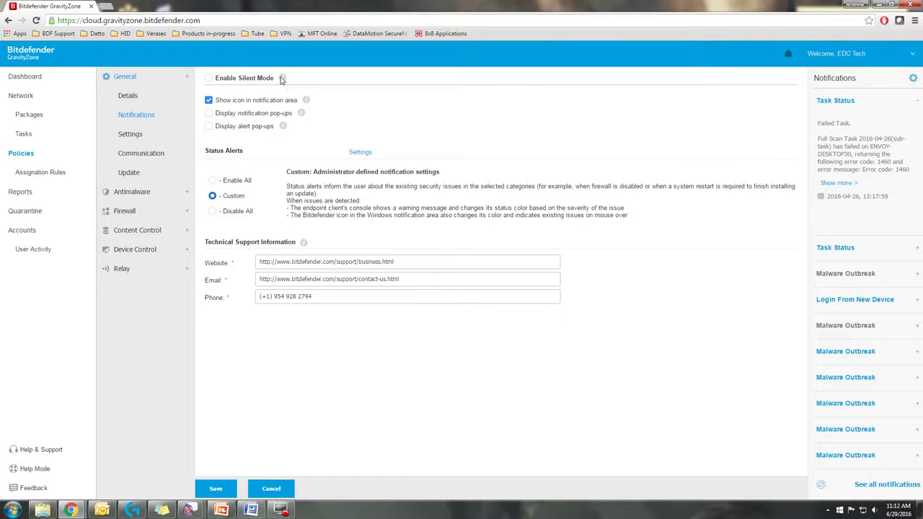
pyautogui.click(830, 509)
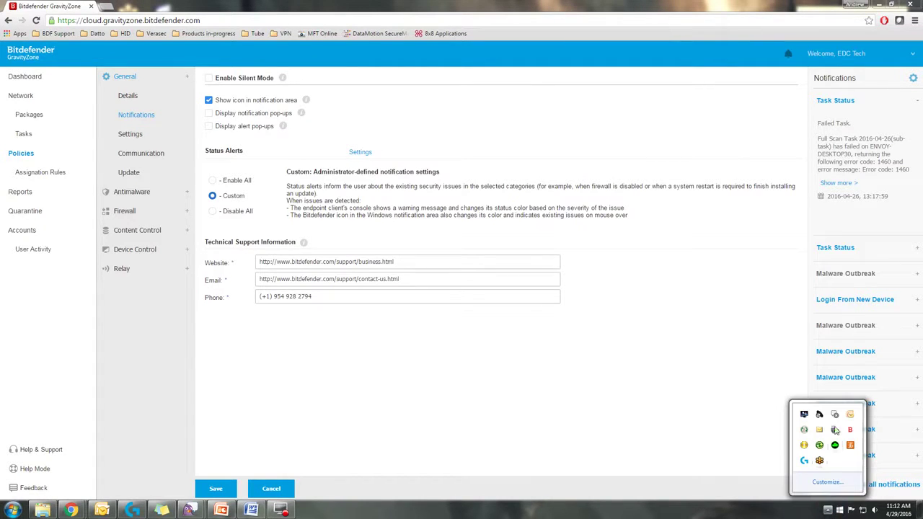
pyautogui.click(656, 366)
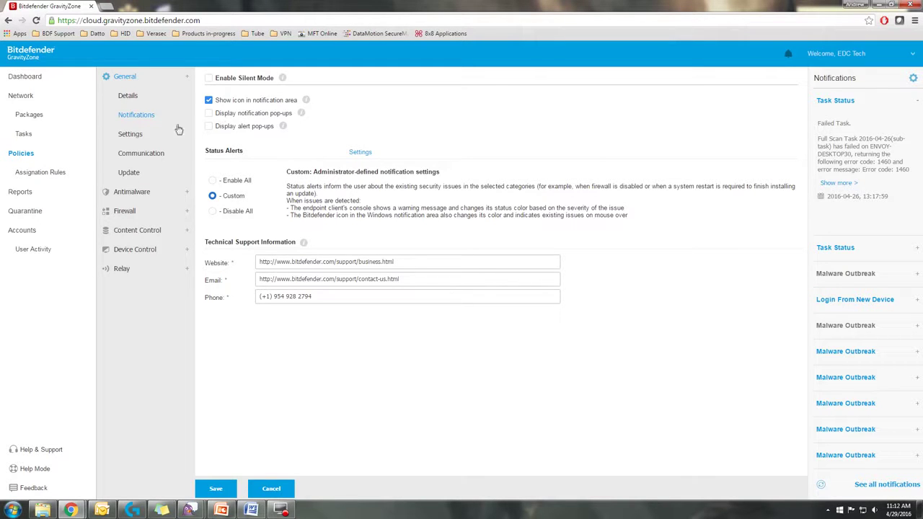
# Review the policy's Settings and Communication pages, ending on the hourly Update schedules
pyautogui.click(148, 138)
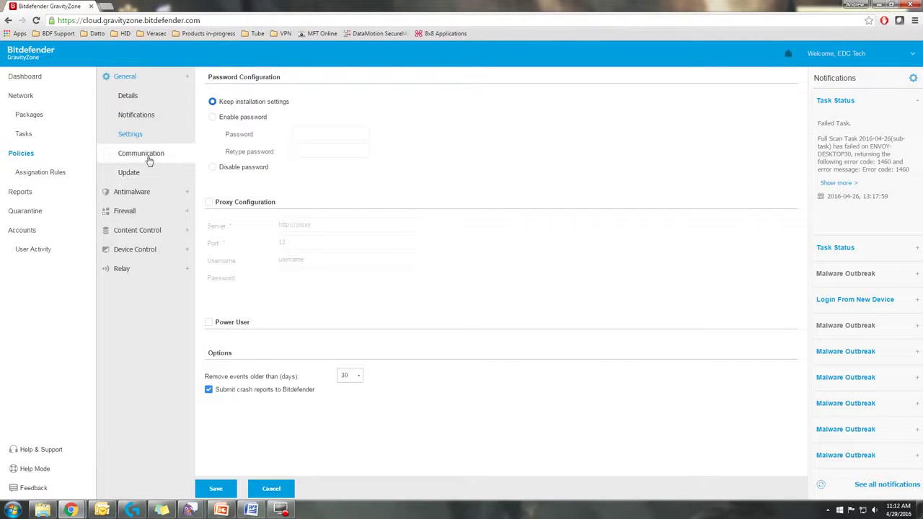
pyautogui.click(148, 158)
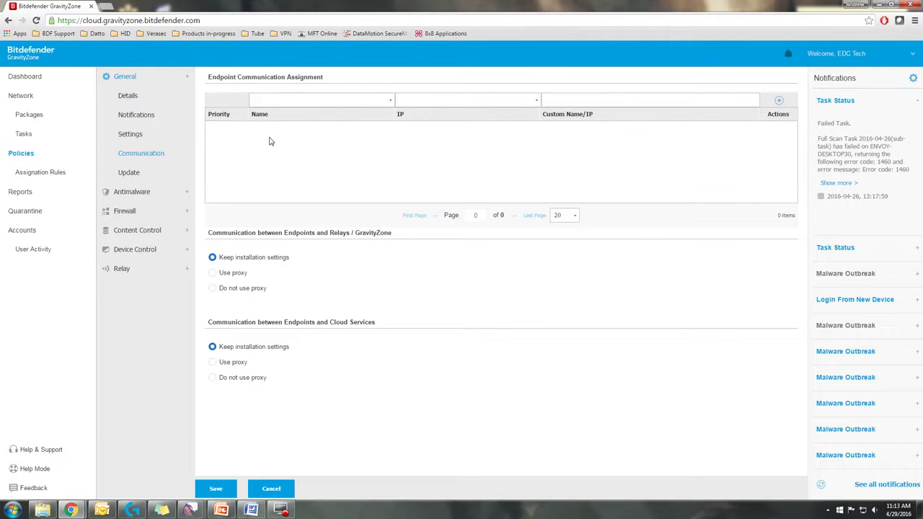
pyautogui.click(131, 173)
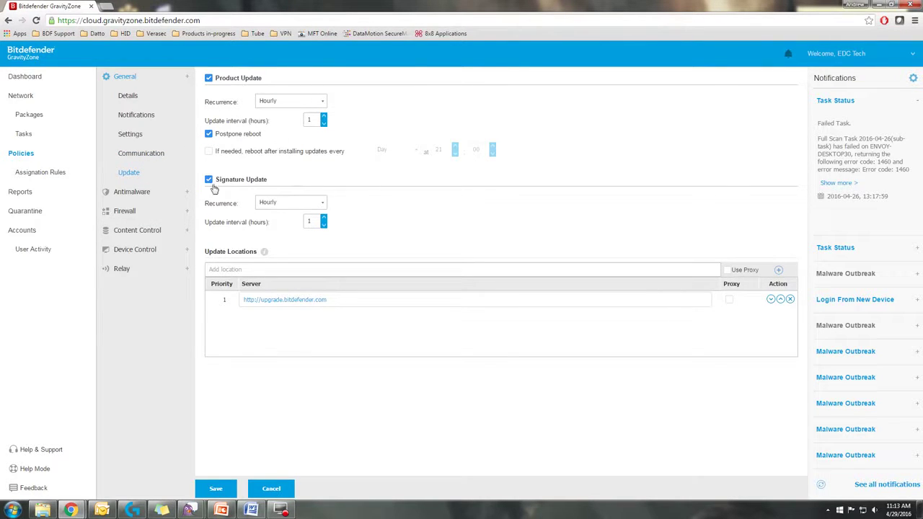
# Show Antimalware On-access Scanning and its detailed Settings dialog (Disinfect infected files)
pyautogui.click(149, 191)
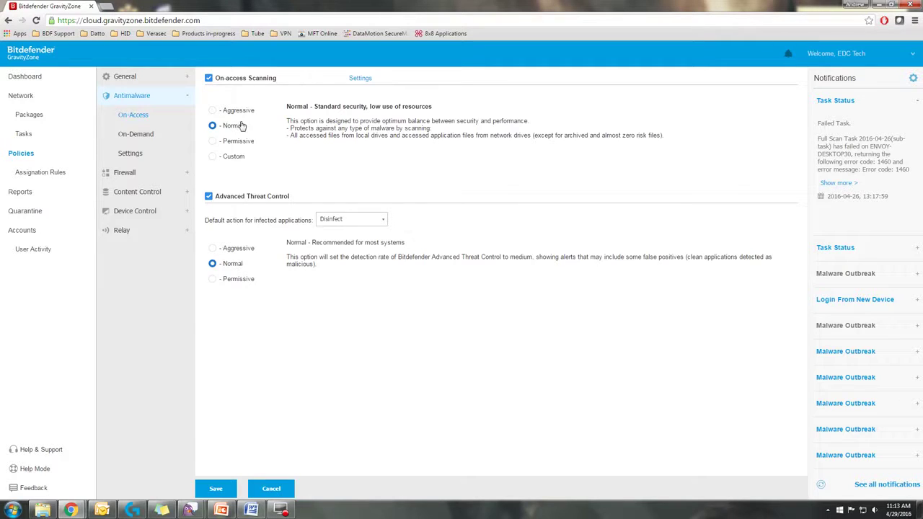
pyautogui.click(359, 78)
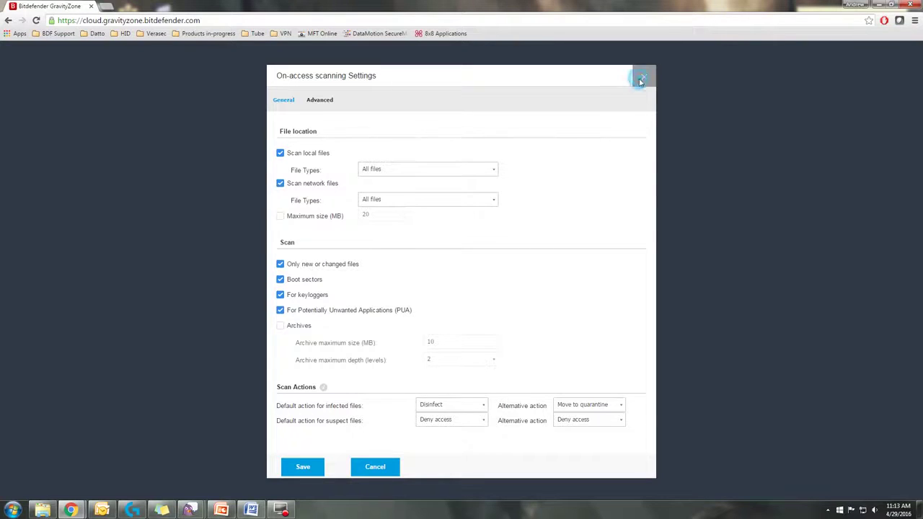
# Preview an On-Demand Full Scan task without saving, then view Antimalware quarantine and exclusion settings
pyautogui.click(642, 78)
pyautogui.click(155, 135)
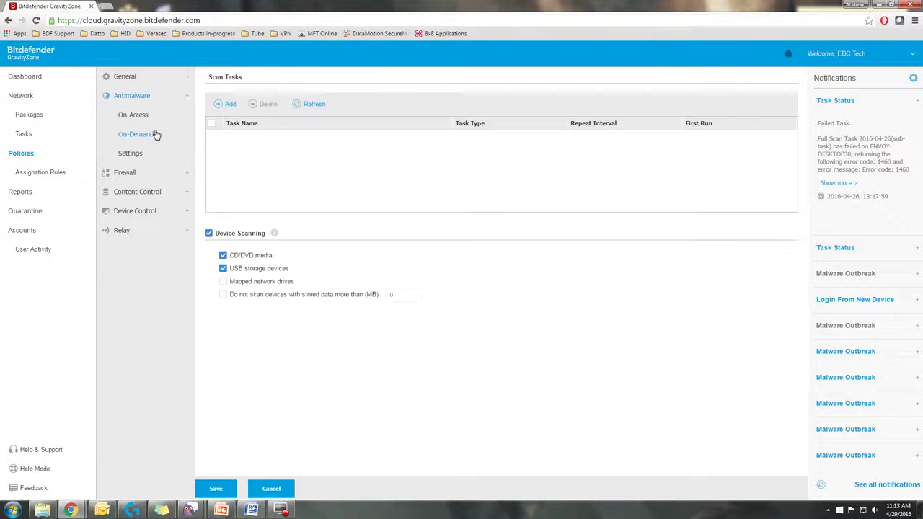
pyautogui.click(226, 104)
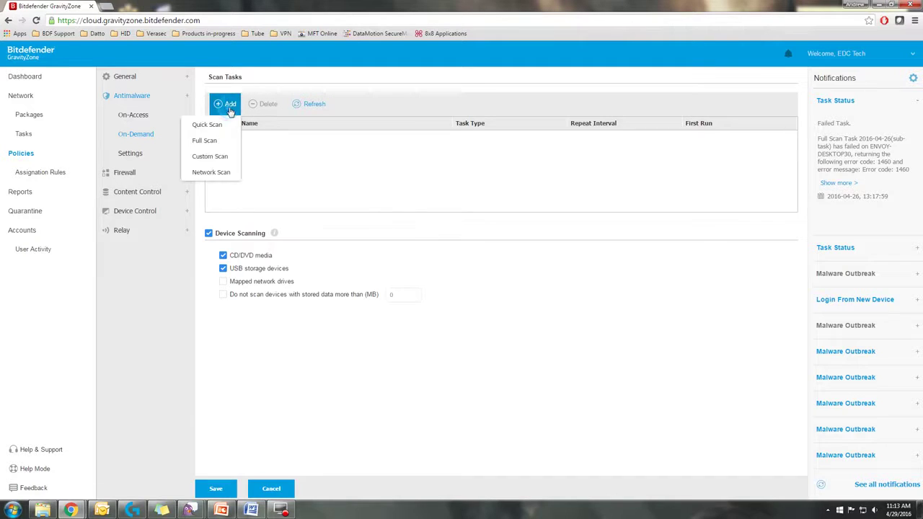
pyautogui.click(214, 144)
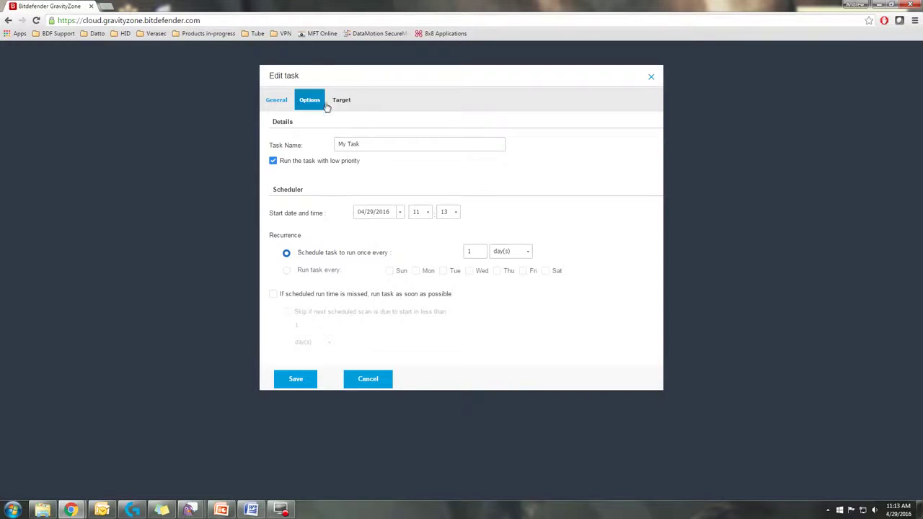
pyautogui.click(341, 101)
pyautogui.click(278, 104)
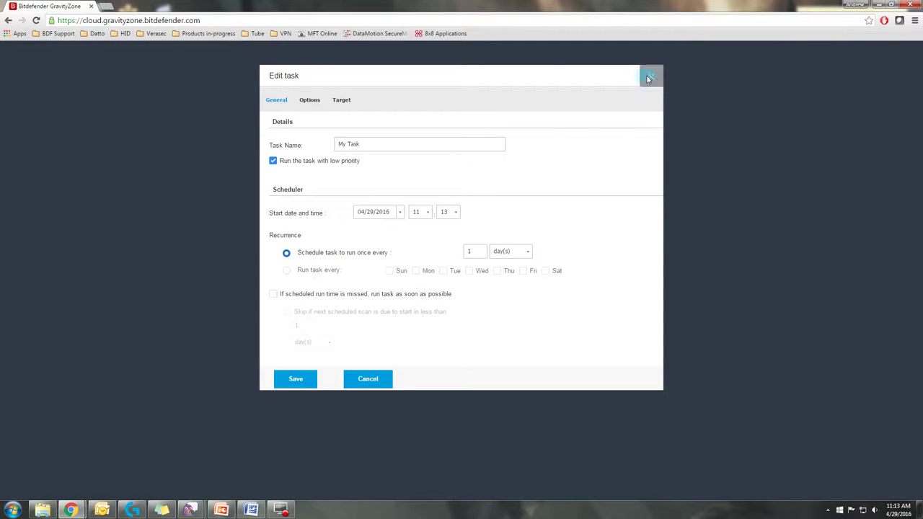
pyautogui.click(649, 77)
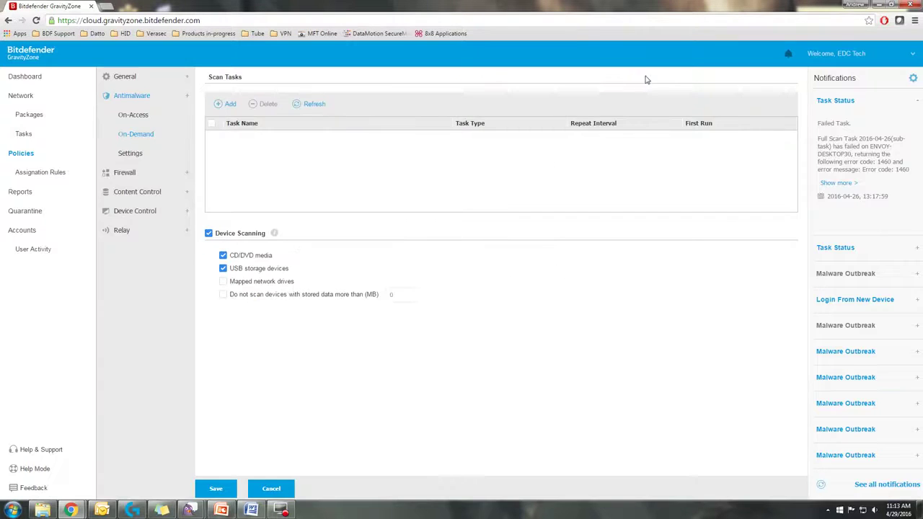
pyautogui.click(141, 157)
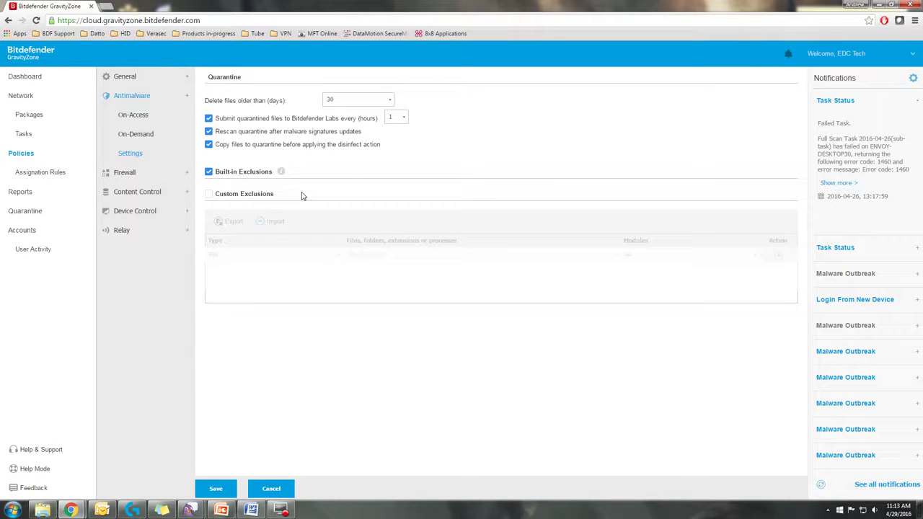
# Go through the Firewall general and network settings to the Rules list
pyautogui.click(159, 172)
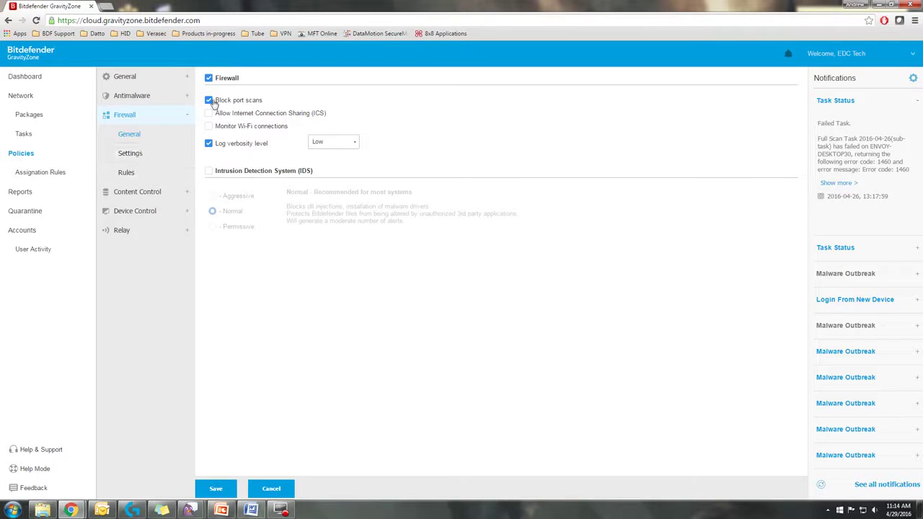
pyautogui.click(144, 154)
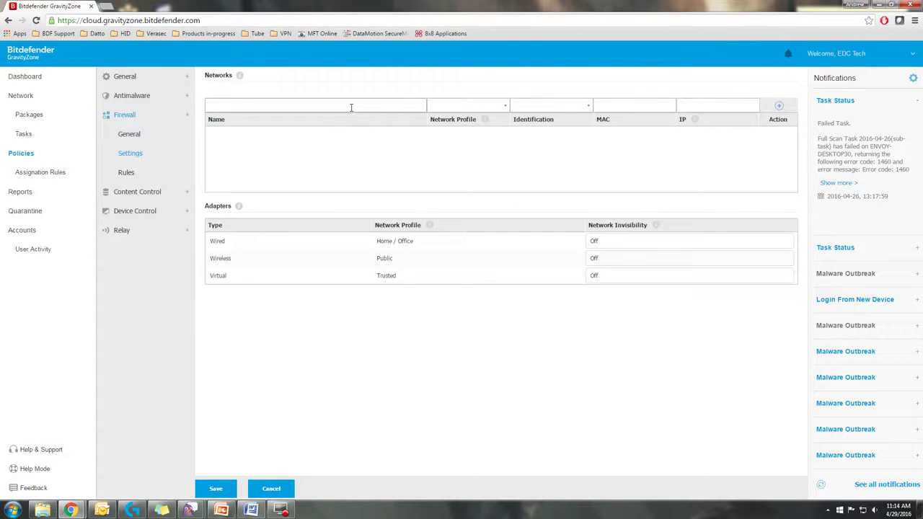
pyautogui.click(132, 175)
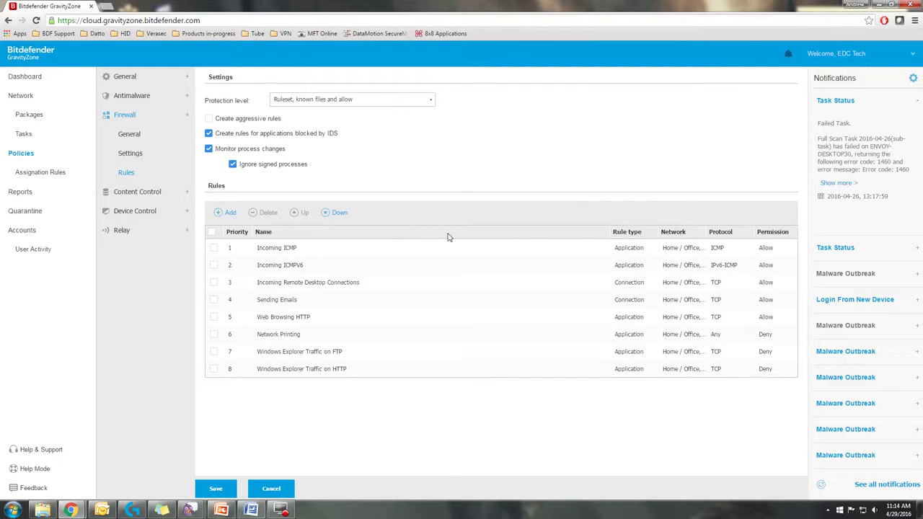
# Preview a new Connection firewall rule and close it without adding it
pyautogui.click(225, 215)
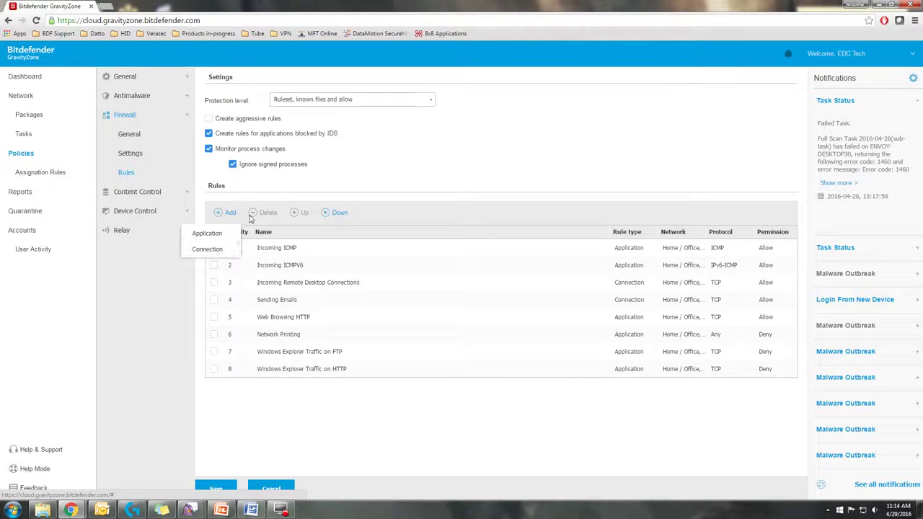
pyautogui.click(217, 250)
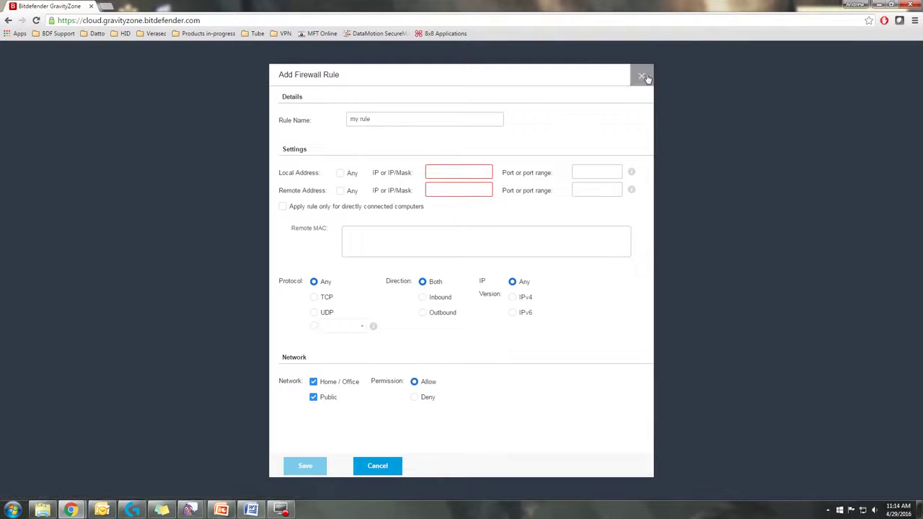
pyautogui.click(641, 75)
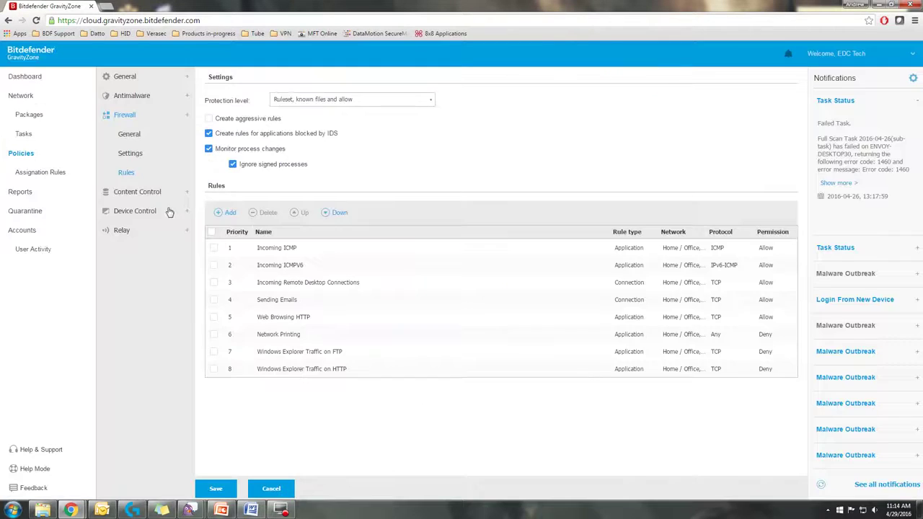
# Step through Content Control Traffic, Web, Data Protection and Applications, ending on Device Control rules
pyautogui.click(125, 201)
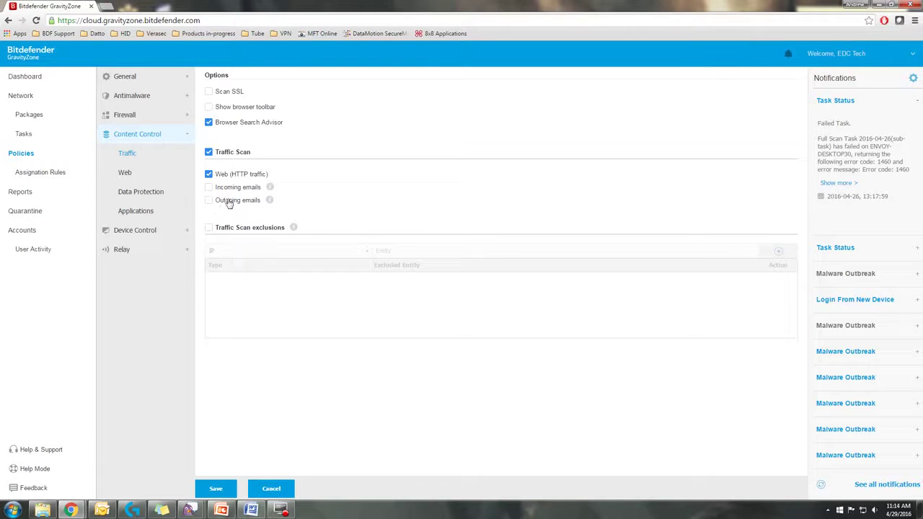
pyautogui.moveTo(271, 191)
pyautogui.click(125, 176)
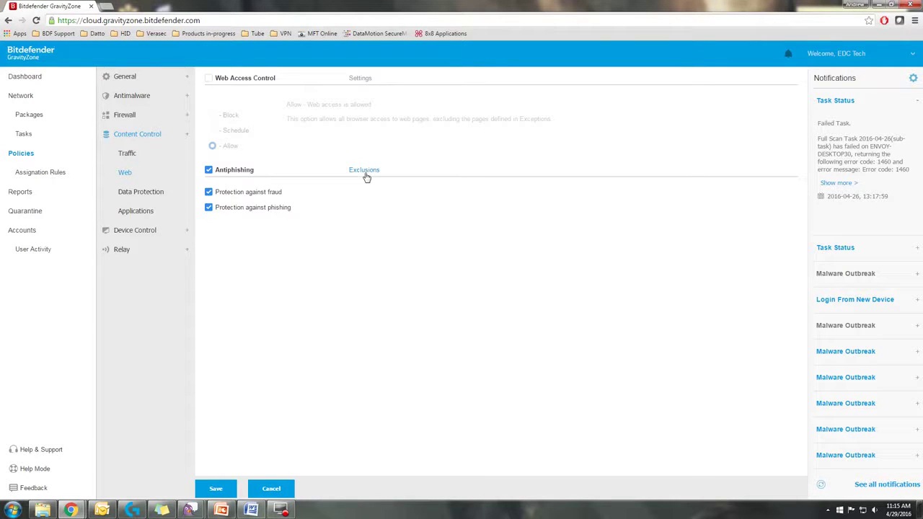
pyautogui.click(144, 197)
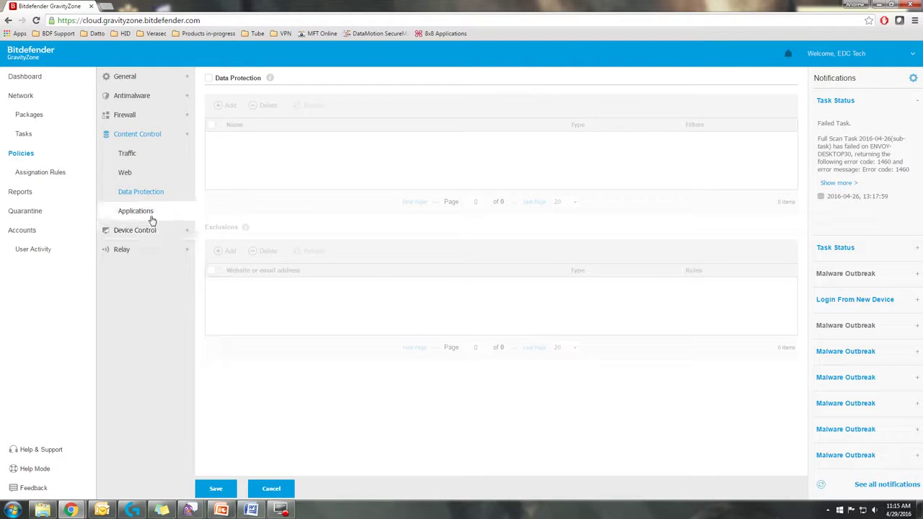
pyautogui.click(152, 212)
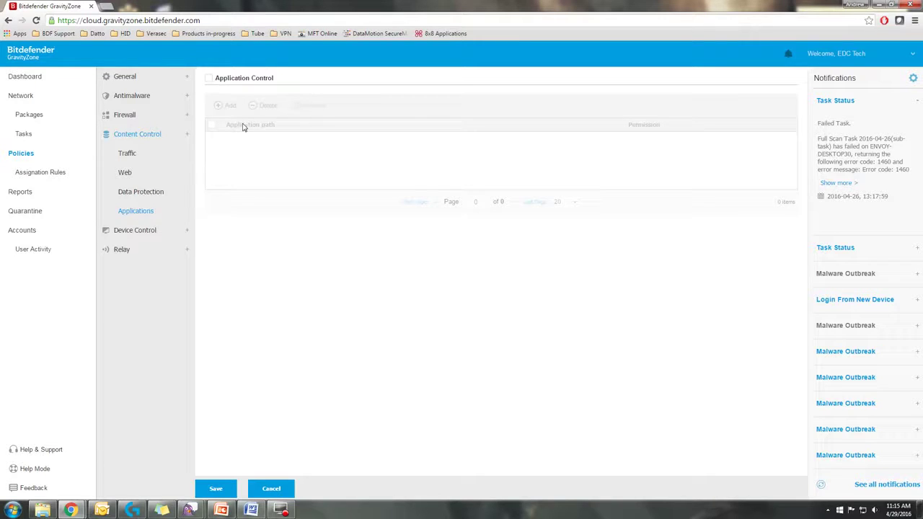
pyautogui.click(166, 232)
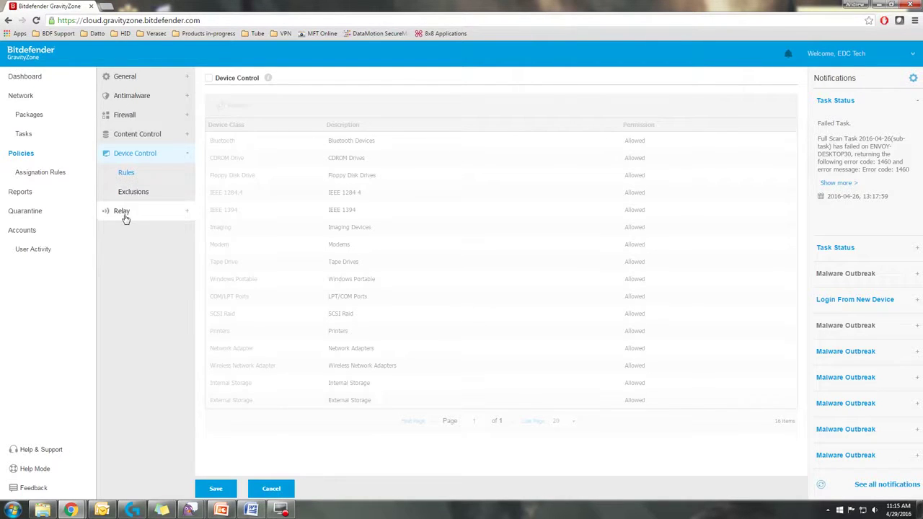
# Check the Relay communication and update pages, then return to Desktop Policy EDC's General details
pyautogui.click(123, 213)
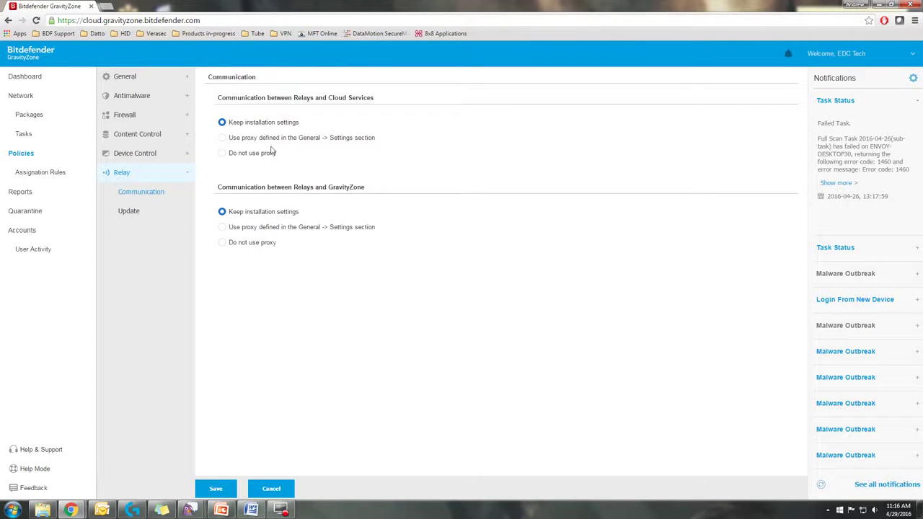
pyautogui.click(150, 210)
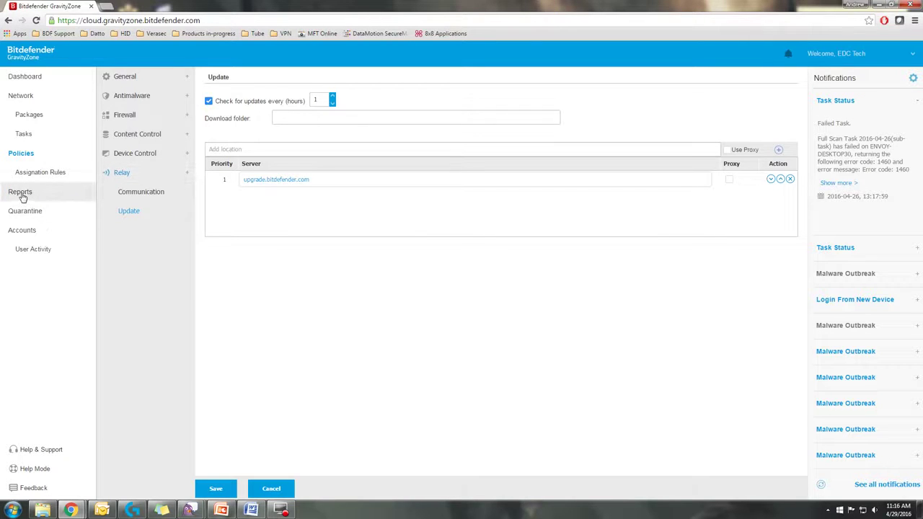
pyautogui.click(162, 81)
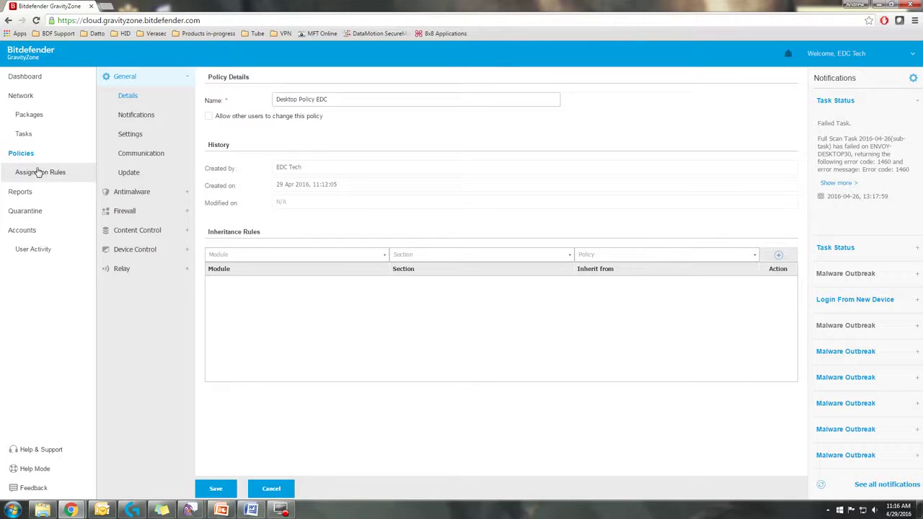
# In Reports, try a scheduled Last week report in Create Report, then discard the draft
pyautogui.click(32, 194)
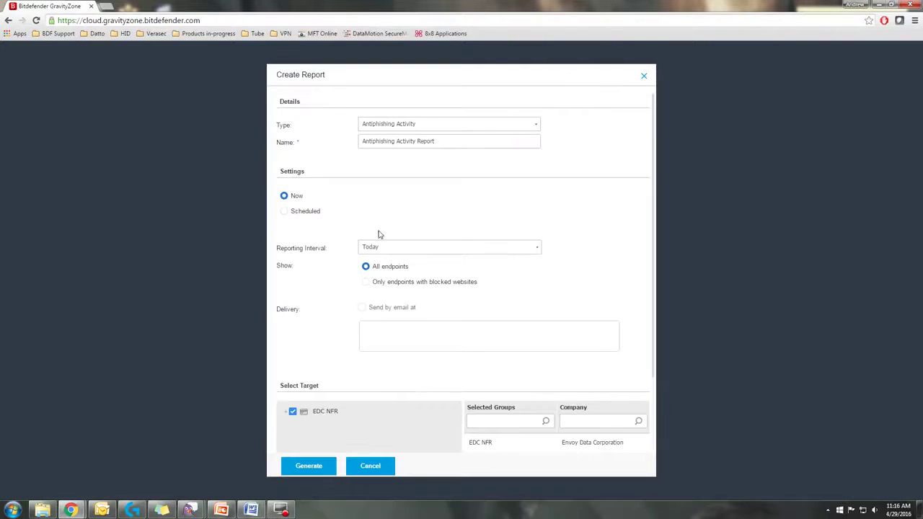
pyautogui.click(536, 246)
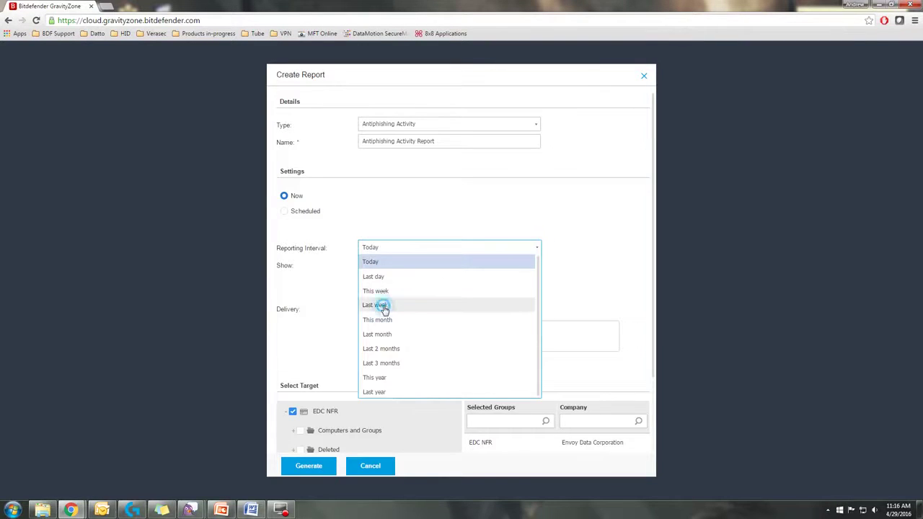
pyautogui.click(384, 309)
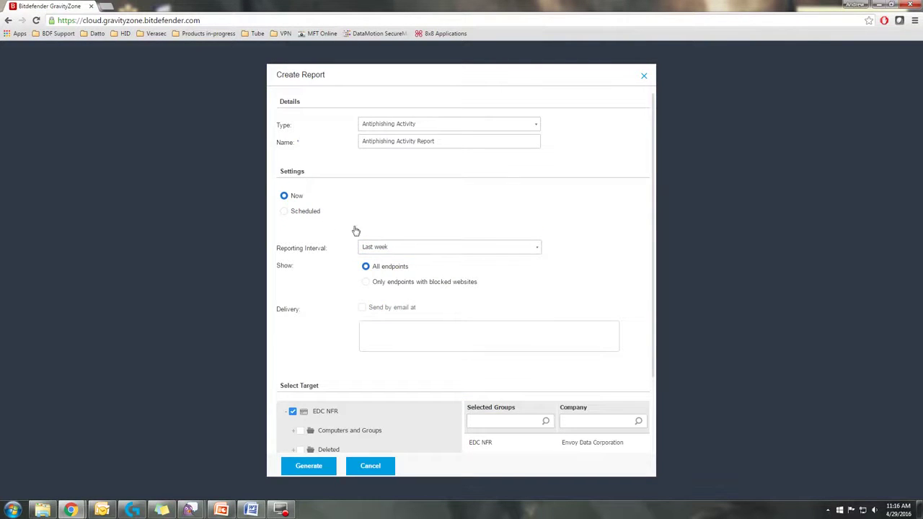
pyautogui.click(284, 211)
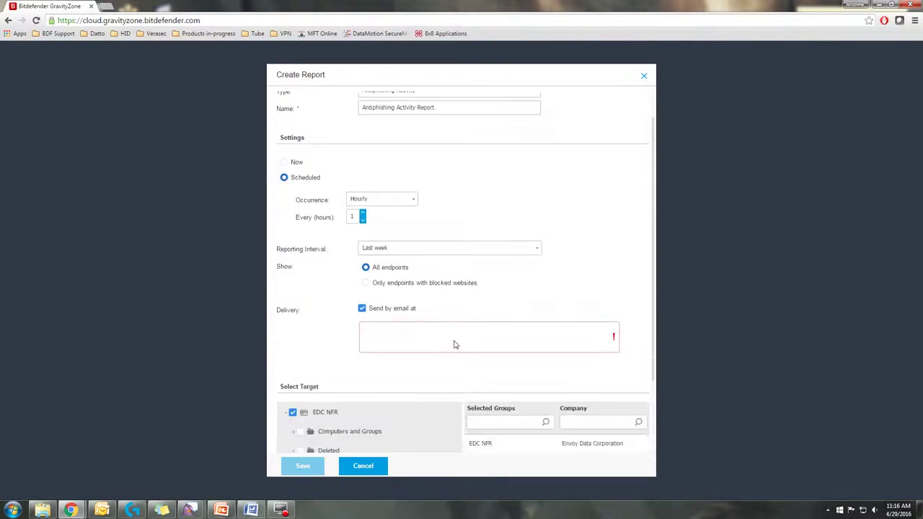
pyautogui.scroll(2, 470, 352)
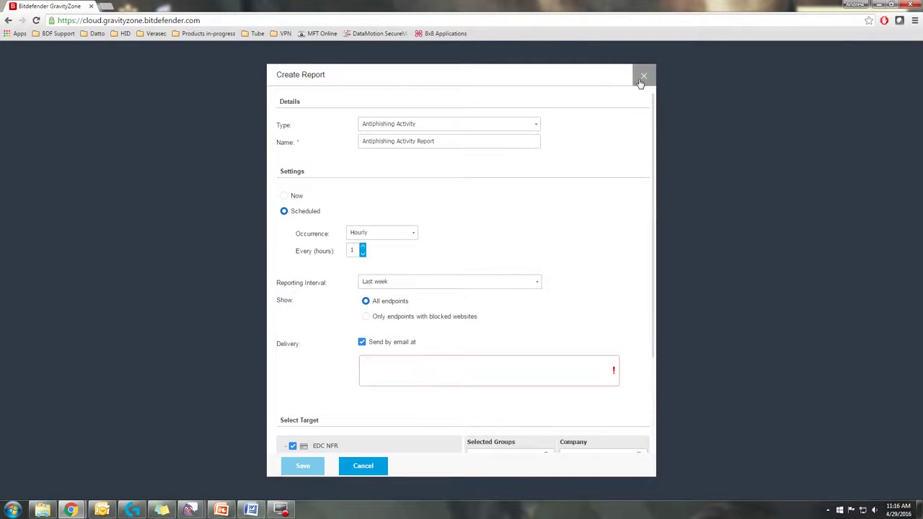
pyautogui.click(641, 81)
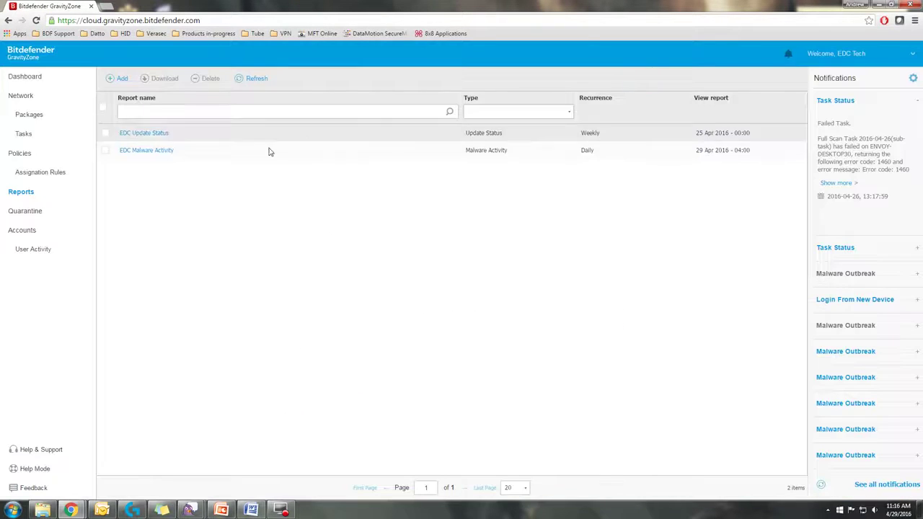
# Show the Quarantine list, then select and deselect the Trojan.Script.653513 item from ENVOY-DESKTOP32
pyautogui.click(36, 212)
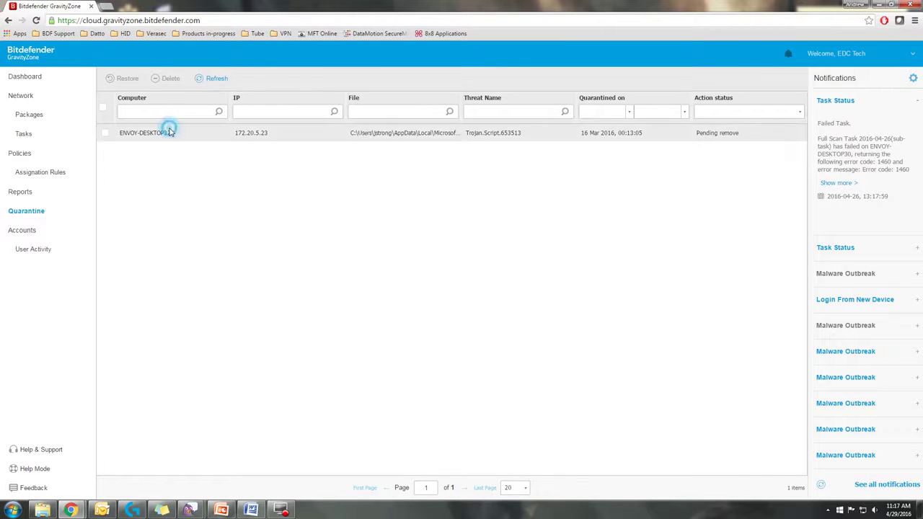
pyautogui.click(103, 134)
pyautogui.click(105, 134)
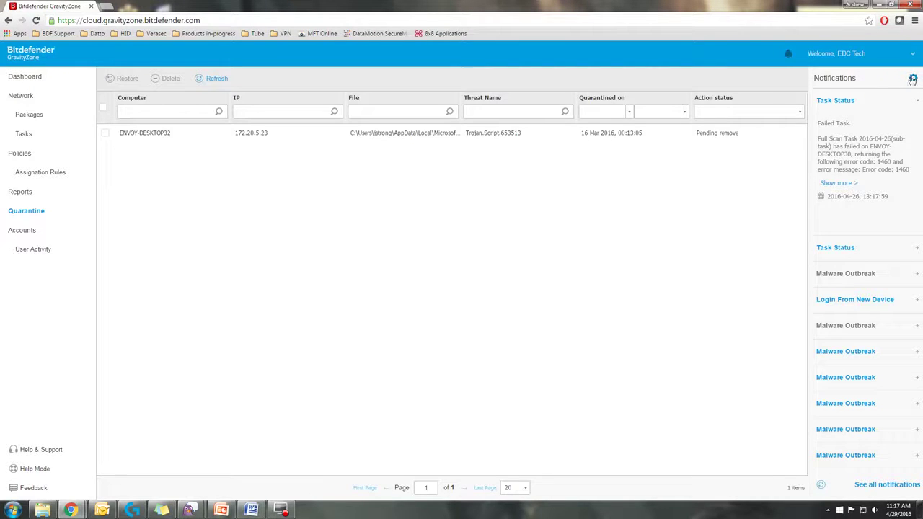
pyautogui.click(913, 79)
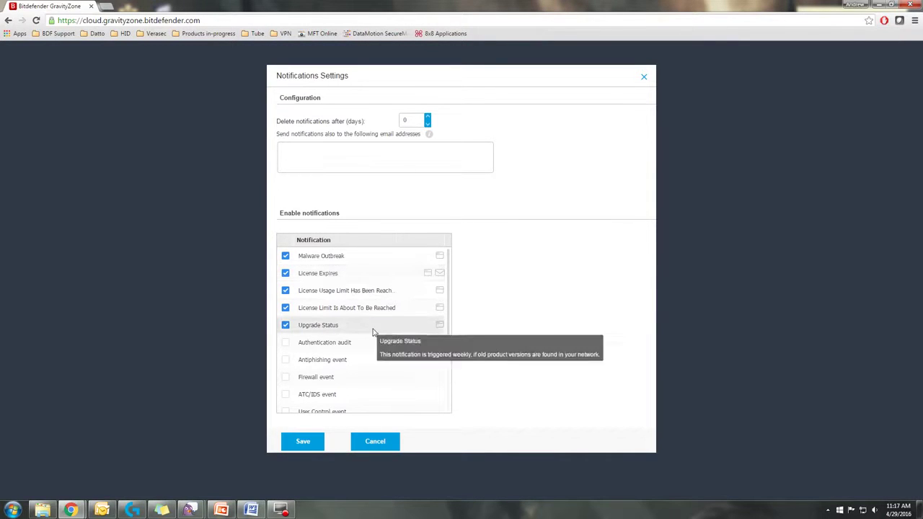
pyautogui.scroll(-3, 361, 318)
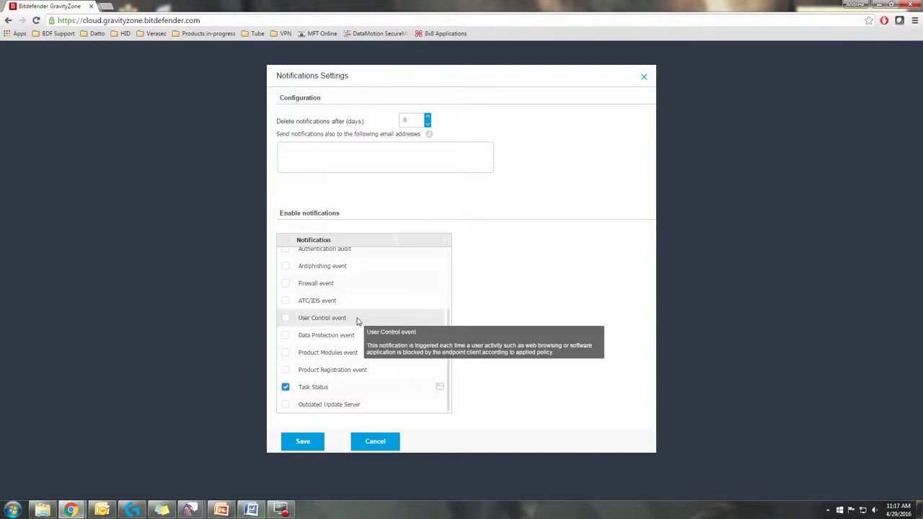
pyautogui.scroll(3, 357, 322)
pyautogui.scroll(-3, 357, 321)
pyautogui.scroll(3, 350, 360)
pyautogui.scroll(-3, 354, 334)
pyautogui.click(356, 157)
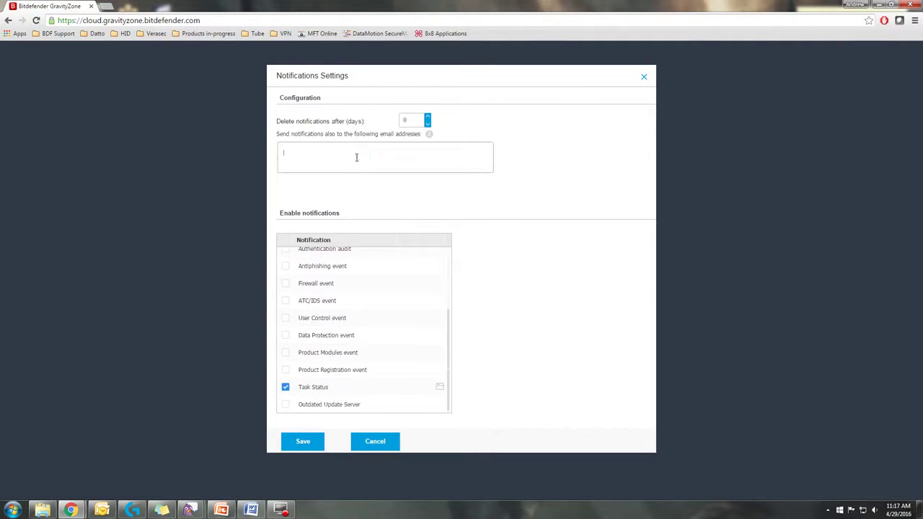
pyautogui.scroll(3, 373, 293)
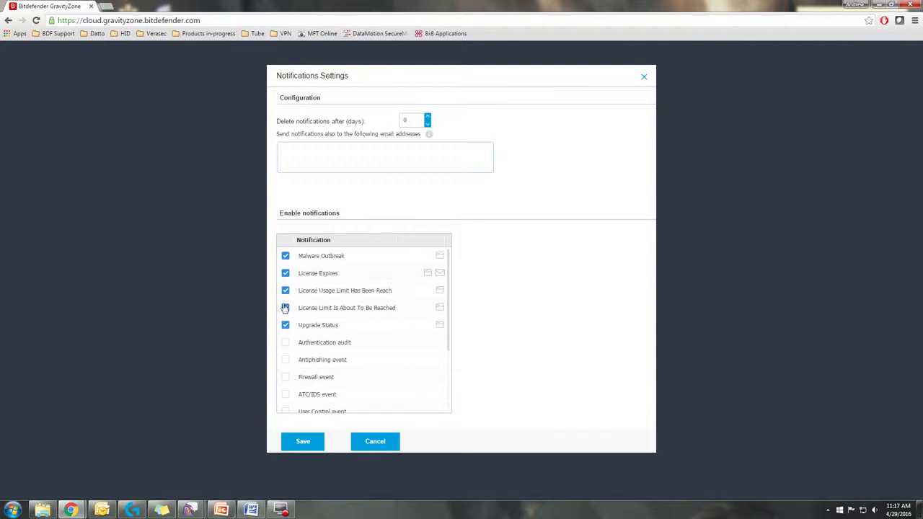
pyautogui.click(313, 261)
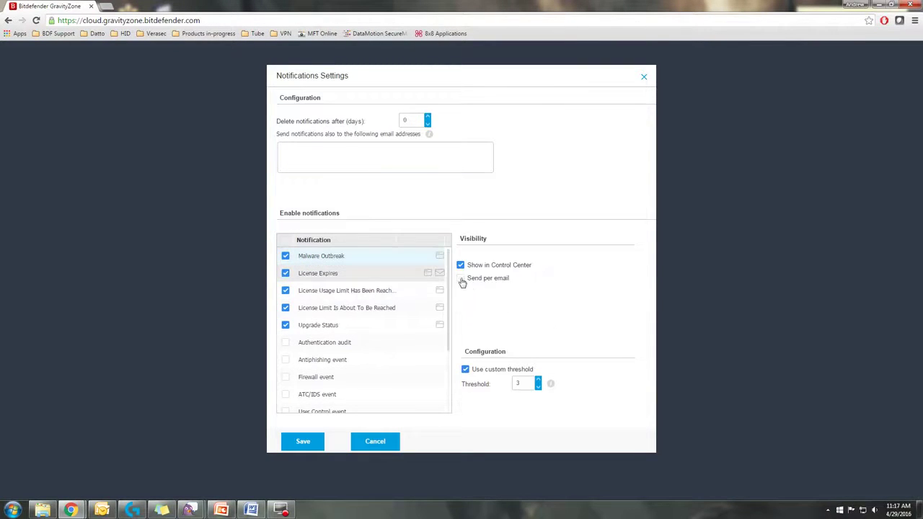
pyautogui.click(461, 279)
pyautogui.click(470, 291)
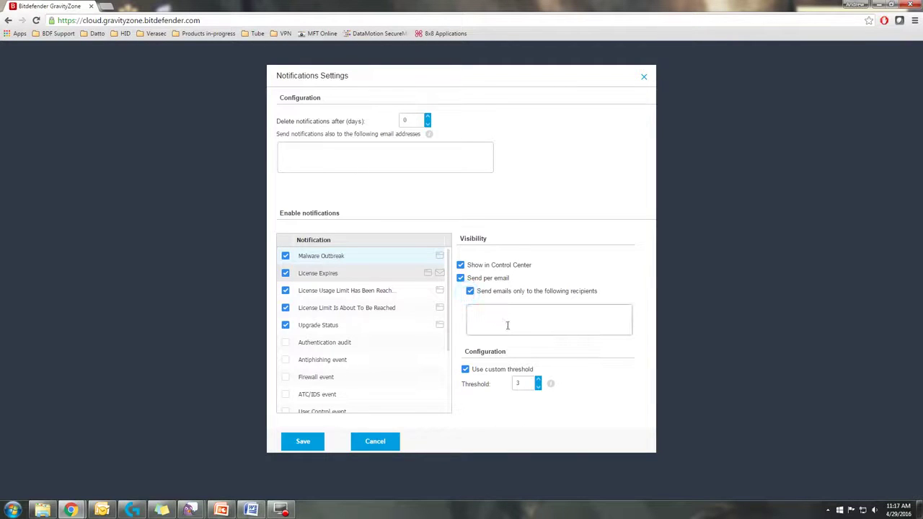
# Close the notification settings without saving and return to the Dashboard
pyautogui.click(645, 78)
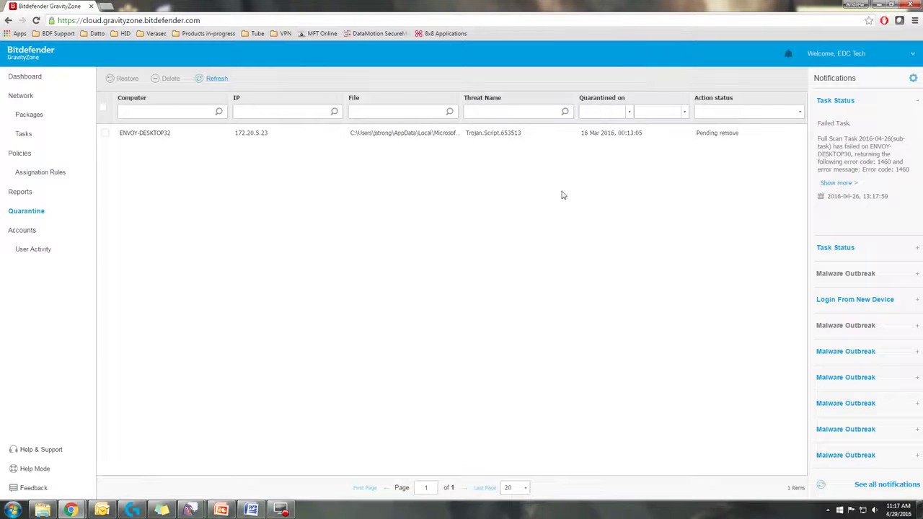
pyautogui.click(43, 78)
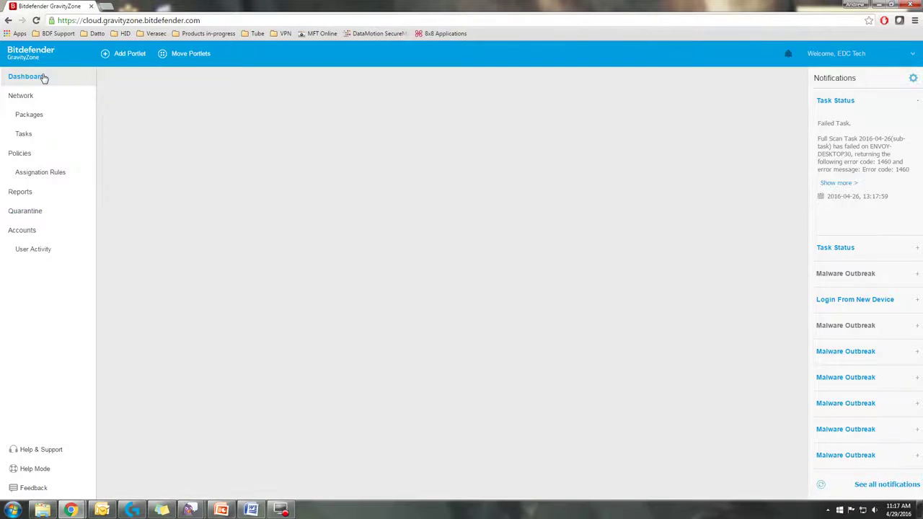